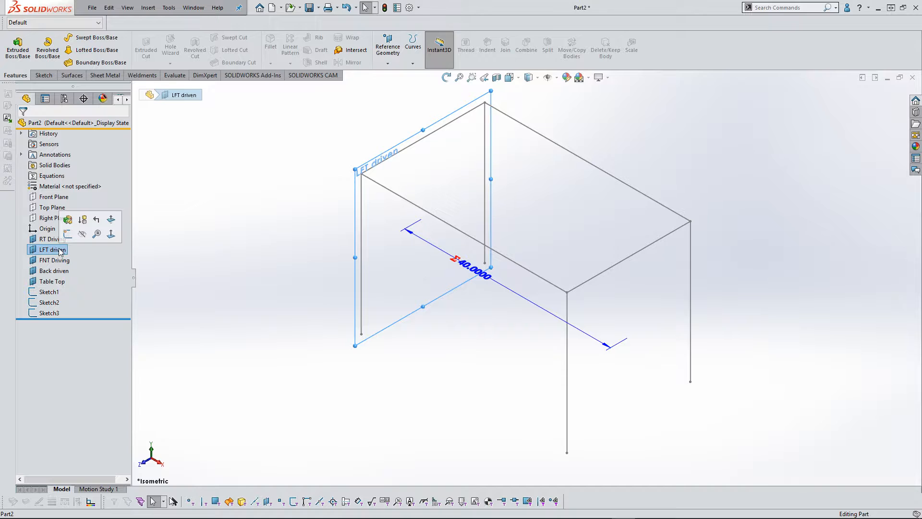
Move the LFT driven plane's offset dimension clear of the table frame and reselect the plane to show it
drag(477, 272, 340, 366)
click(308, 384)
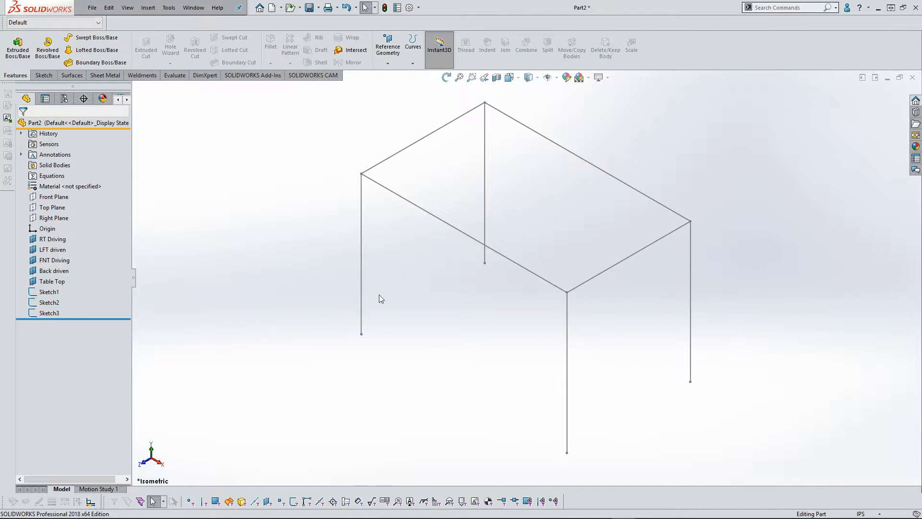
click(53, 249)
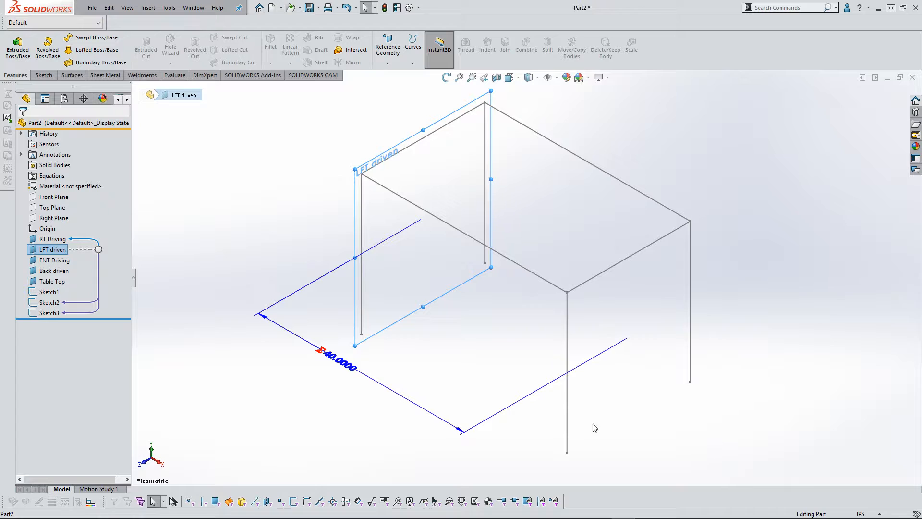
Set the RT Driving plane's offset to 30 in, with its dimension moved clear of the plane, and rebuild the part
click(54, 239)
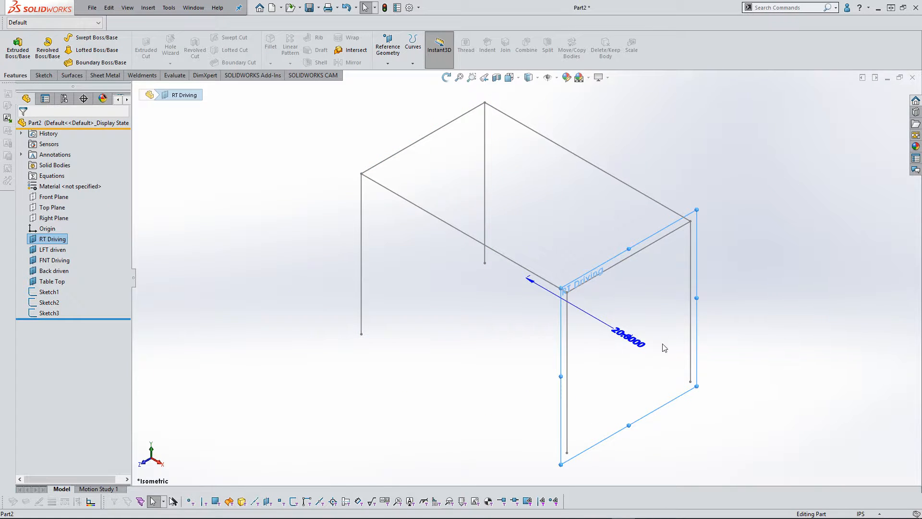
drag(643, 348, 524, 356)
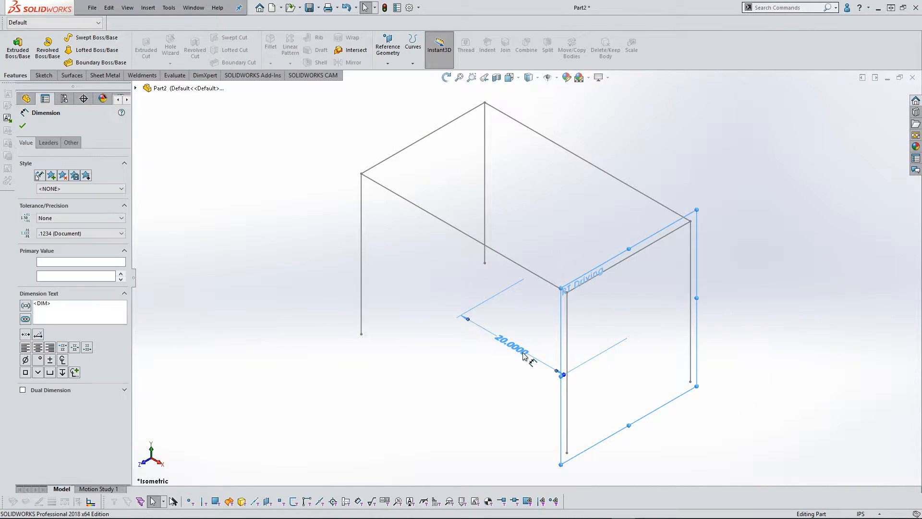
double_click(519, 355)
text(30)
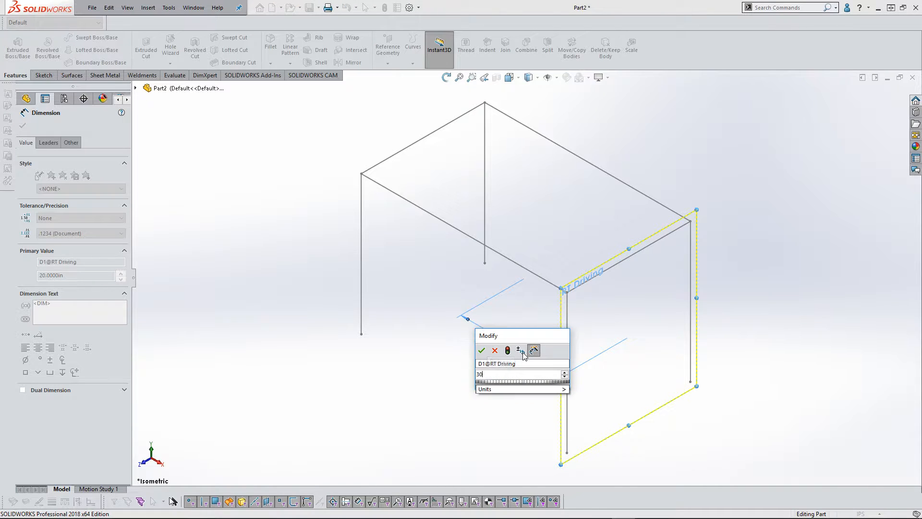
key(Return)
click(467, 445)
key(ctrl+b)
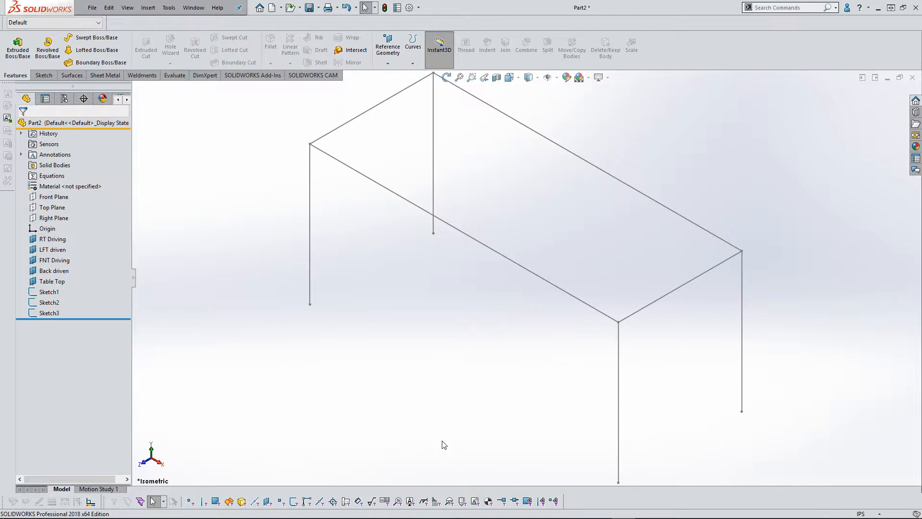
key(f)
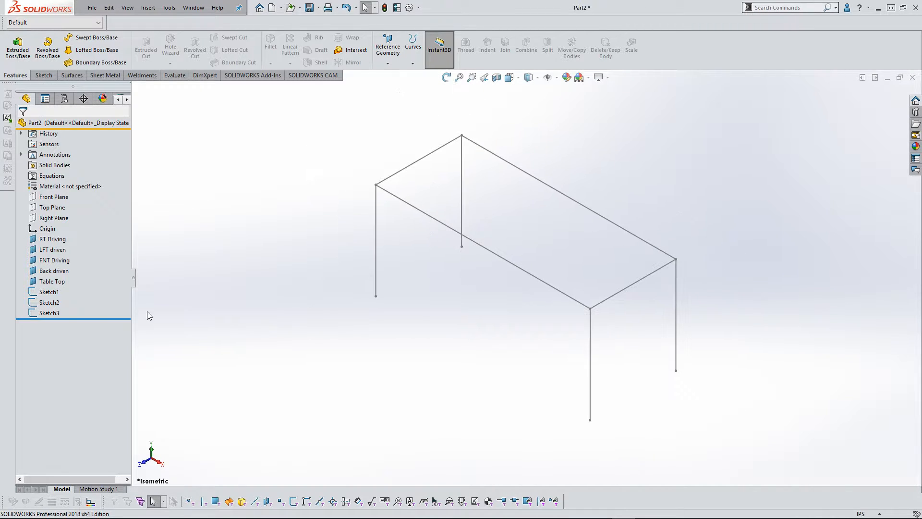
Examine the offset dimensions of the FNT Driving, Back driven and Table Top planes
click(48, 260)
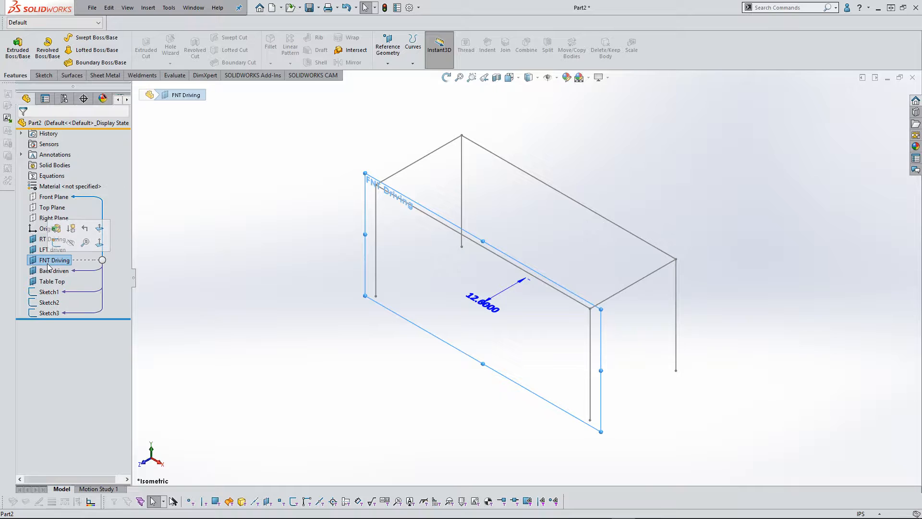
click(49, 271)
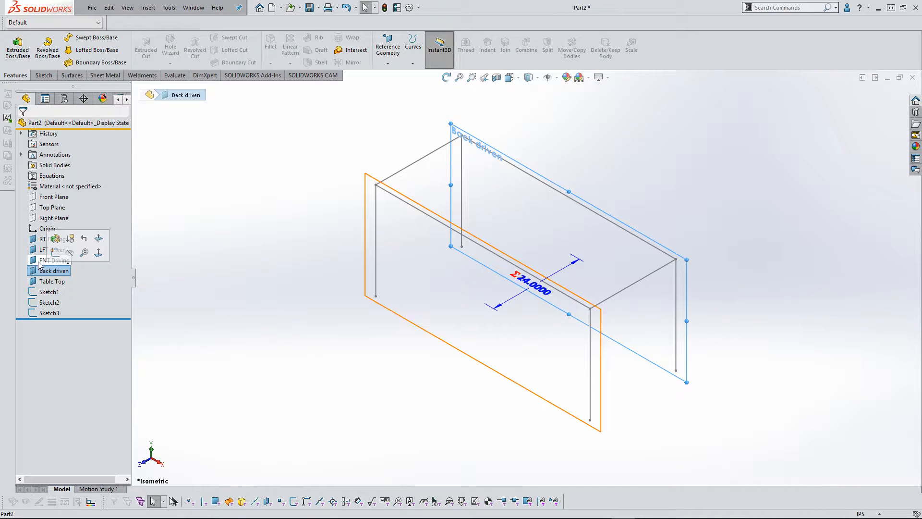
click(48, 259)
click(48, 271)
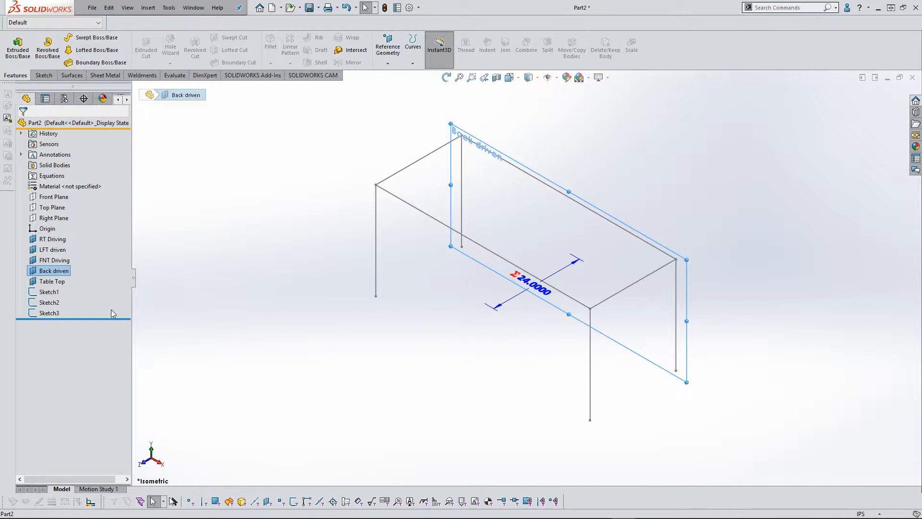
click(195, 319)
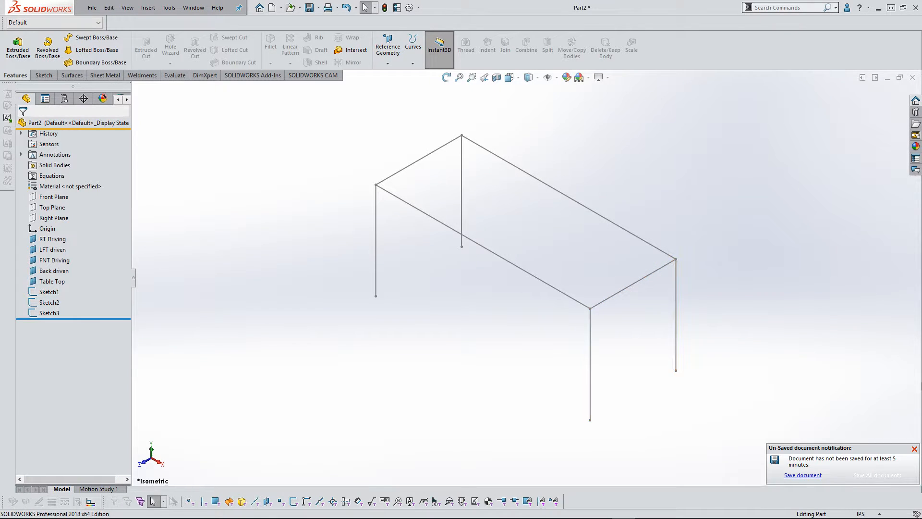
click(914, 448)
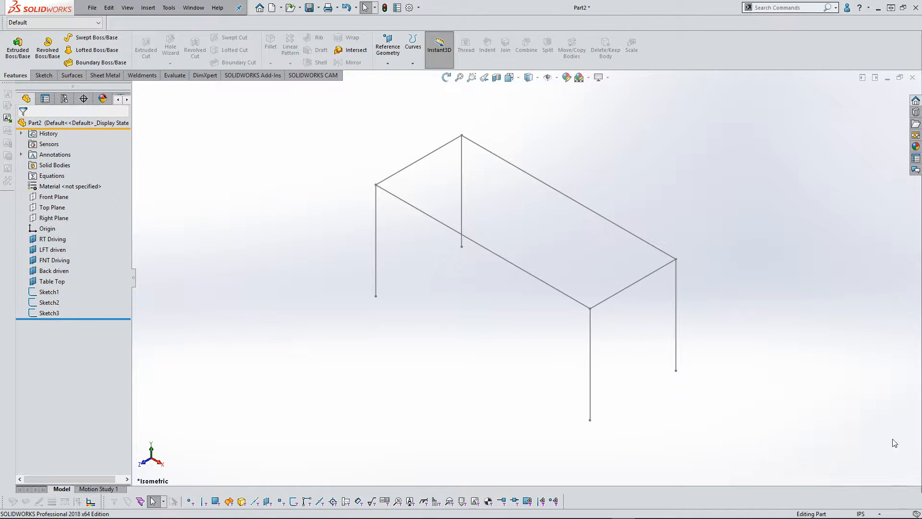
click(52, 282)
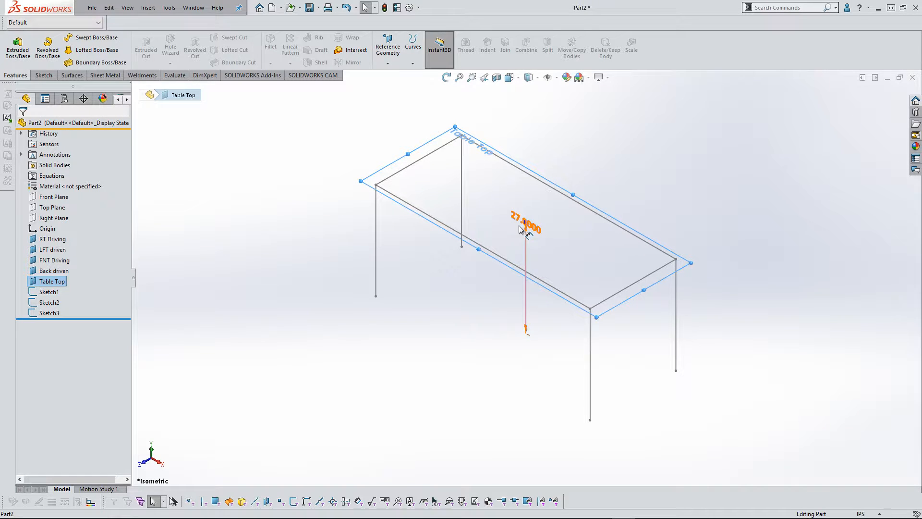
click(343, 422)
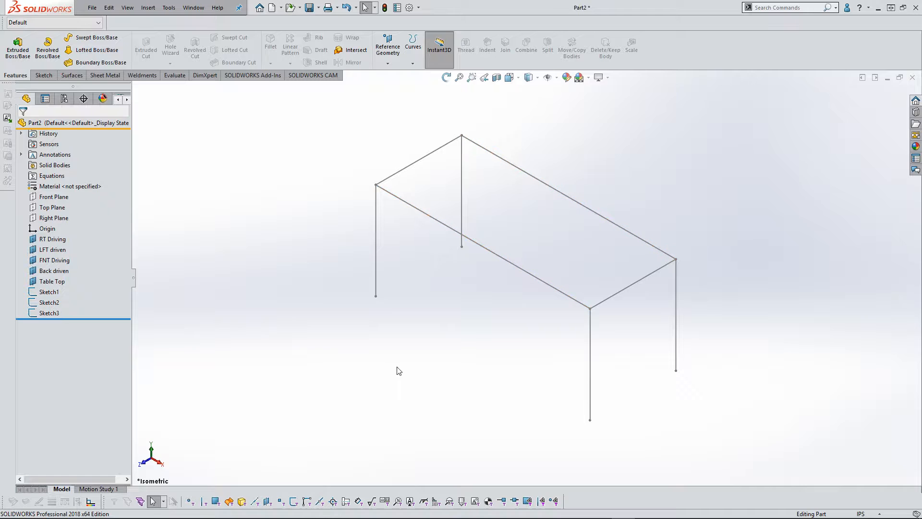
Examine which table lines and reference planes belong to Sketch1, Sketch2 and Sketch3
click(49, 292)
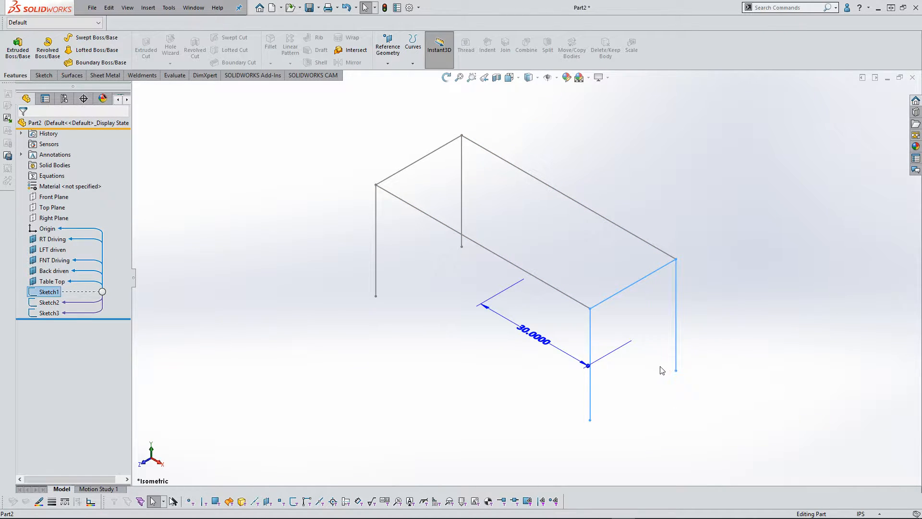
click(49, 303)
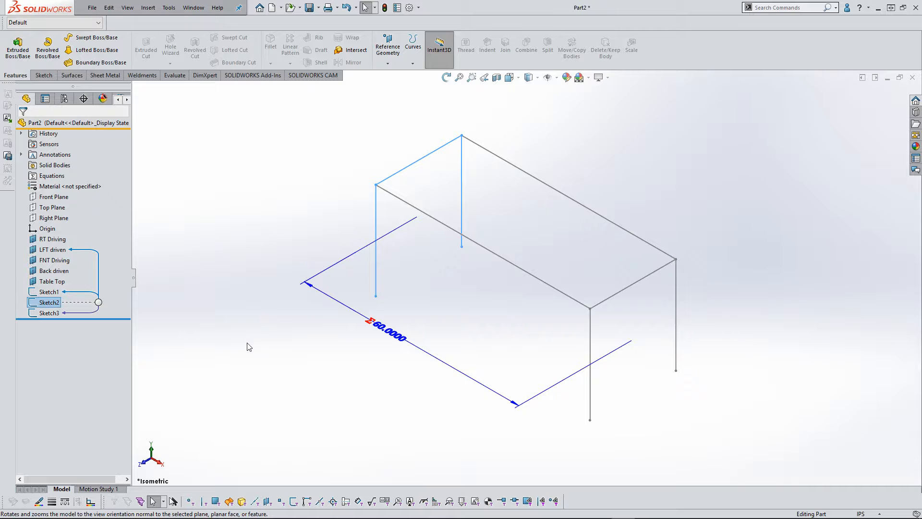
click(96, 332)
click(52, 313)
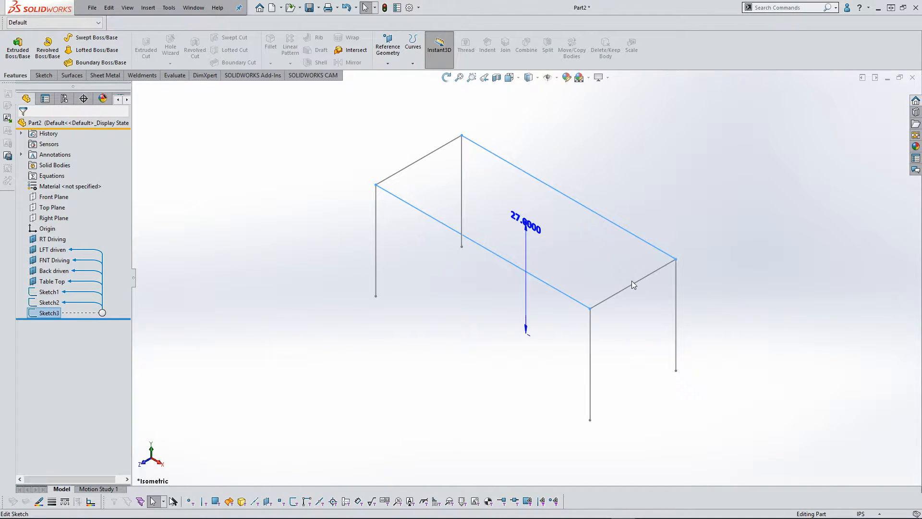
click(448, 383)
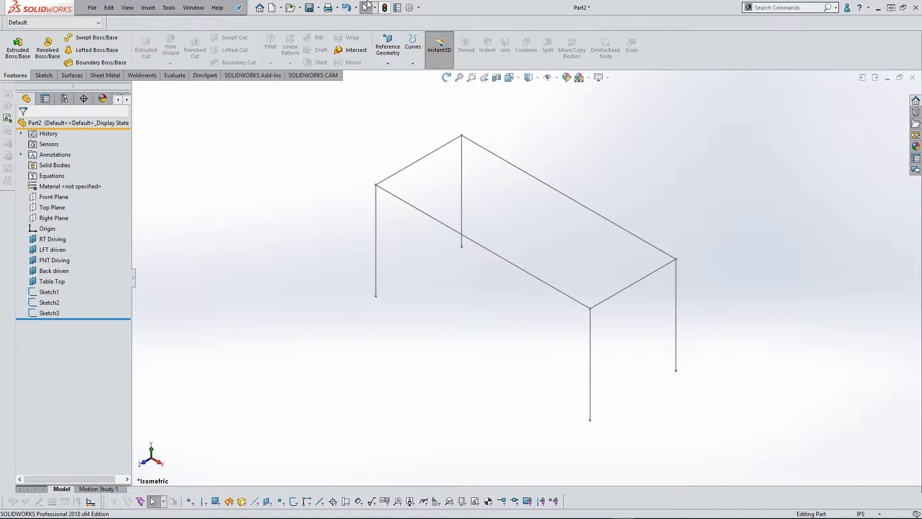
Check how to save the part as a Part Templates (*.prtdot) file and which folder is offered, without saving
click(318, 8)
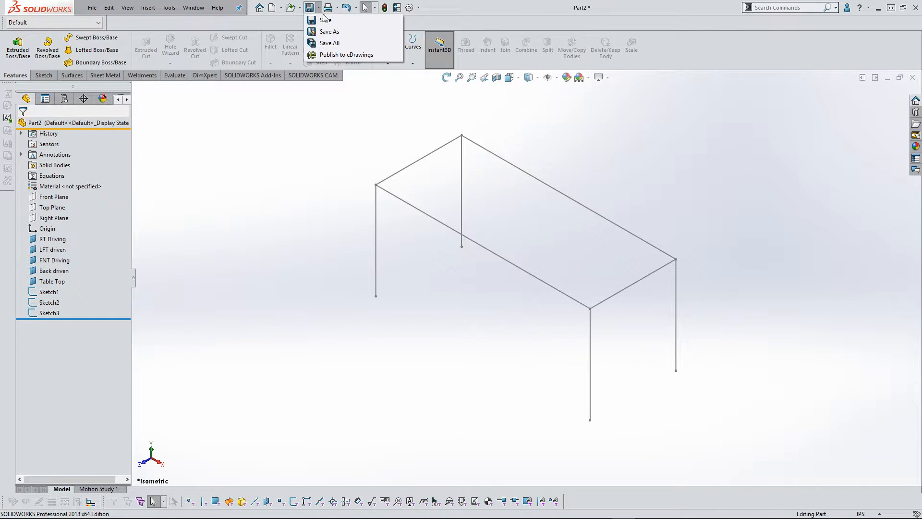
click(331, 32)
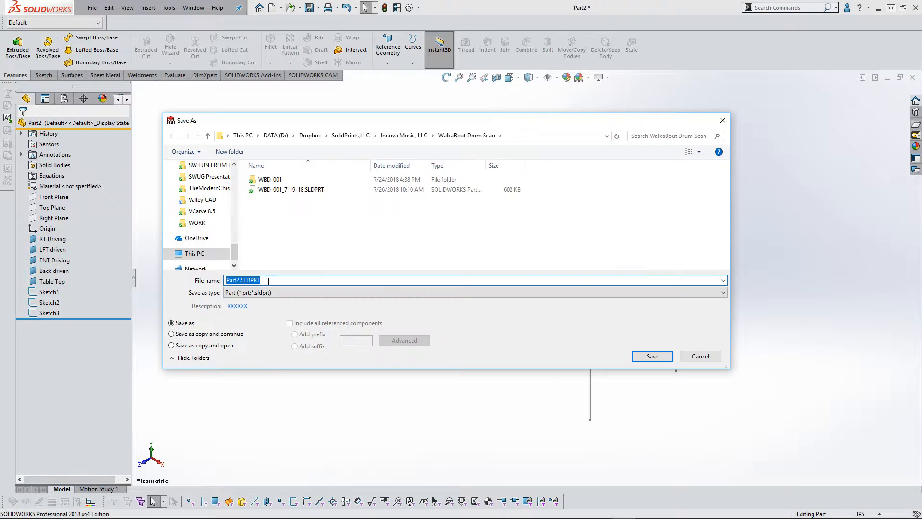
click(274, 292)
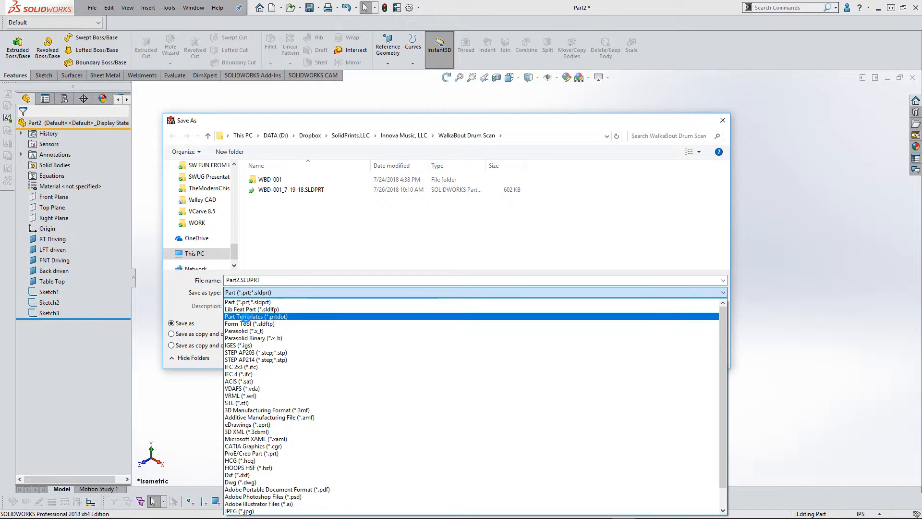
click(261, 317)
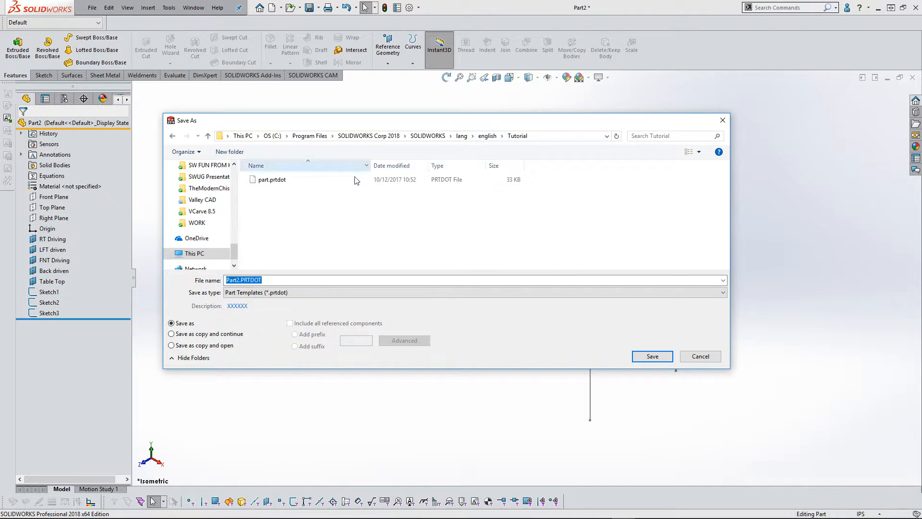
click(699, 356)
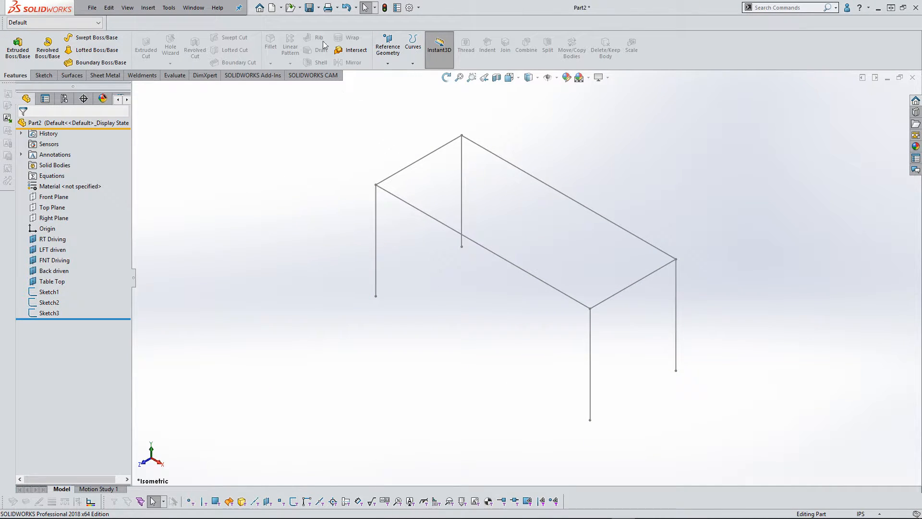
Create a new part document from the Part template in the VC SW Temp 2018 set
click(272, 7)
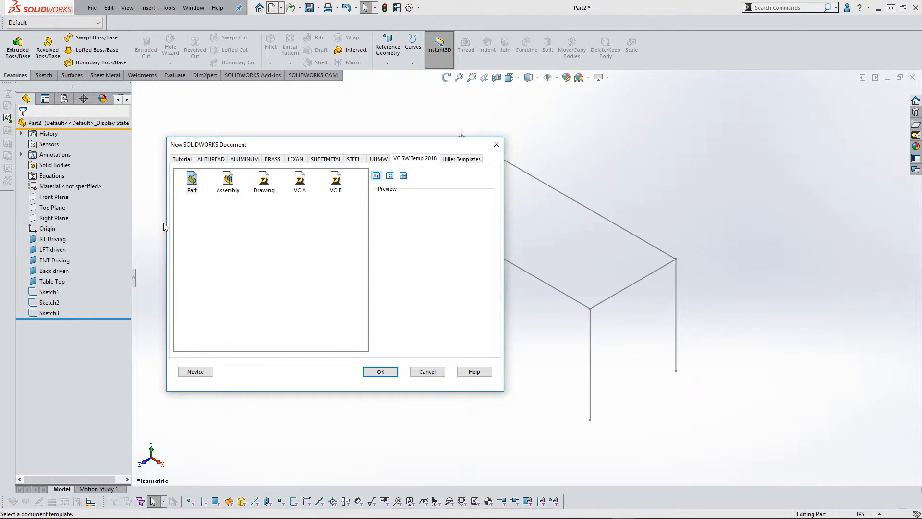
click(425, 373)
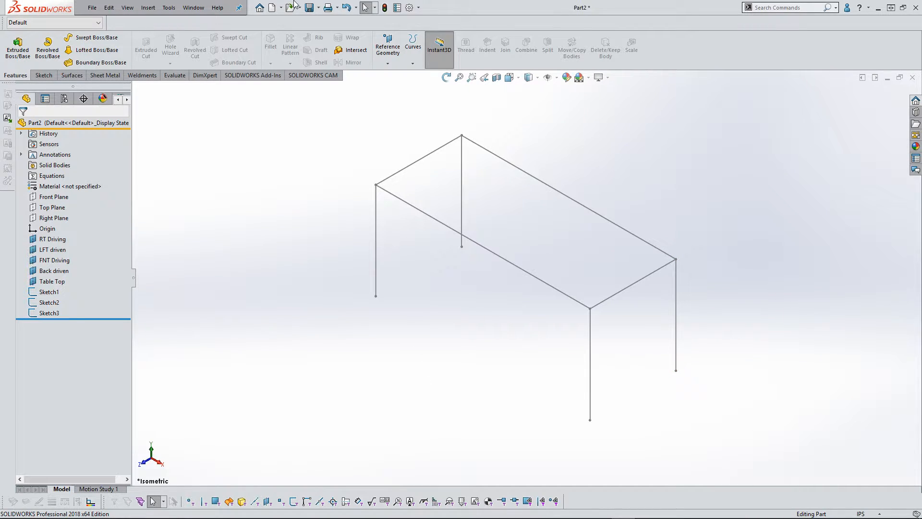
click(272, 8)
click(193, 178)
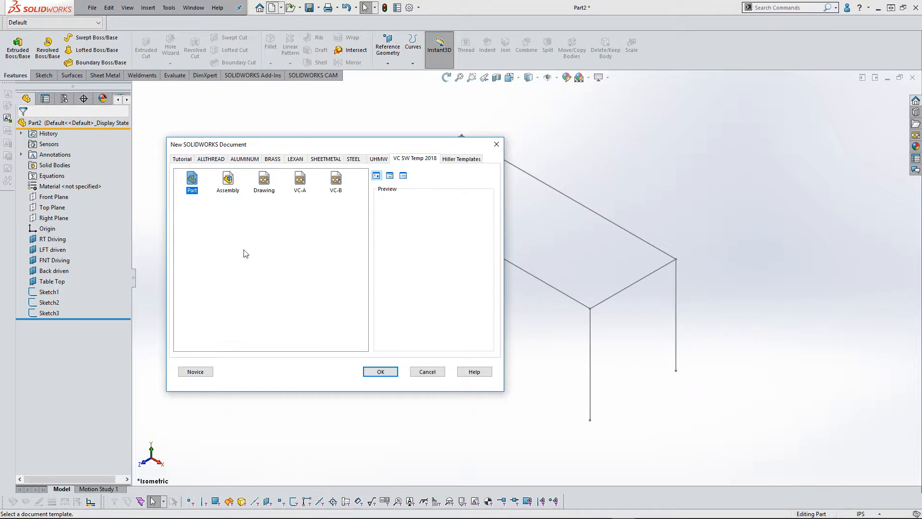
click(372, 374)
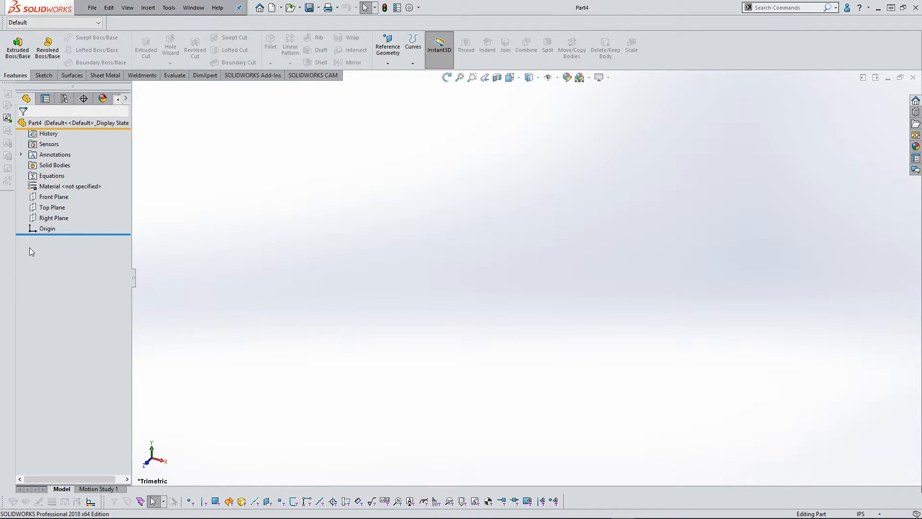
Start an extruded boss on the Top Plane and sketch a center rectangle about 8.34 by 5.01 in, centred on the origin
click(51, 207)
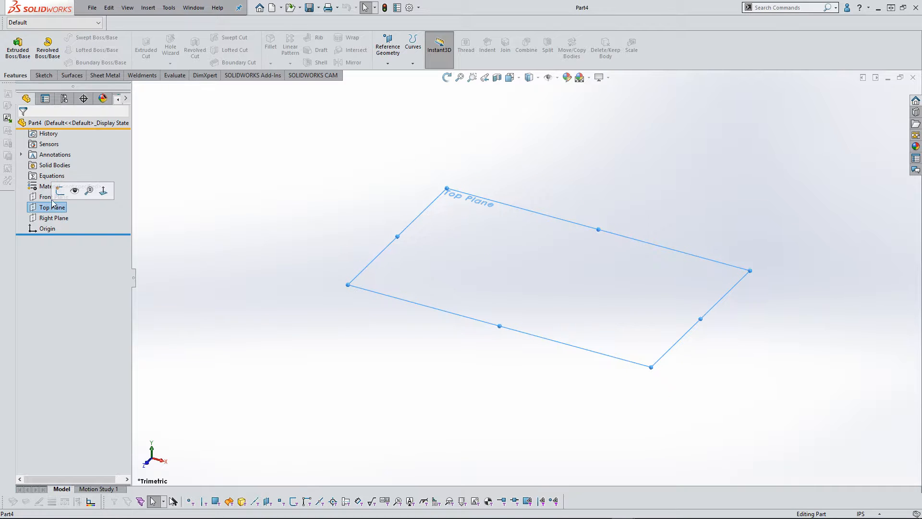
click(19, 52)
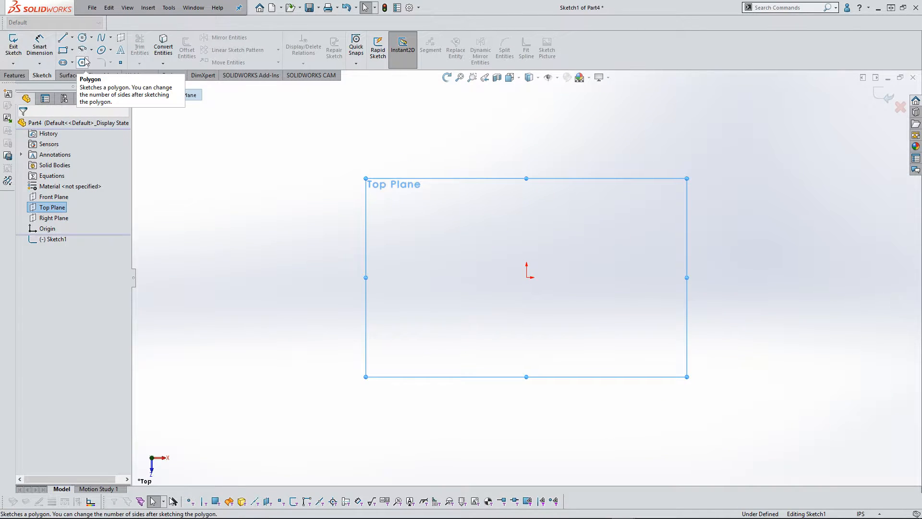
click(64, 51)
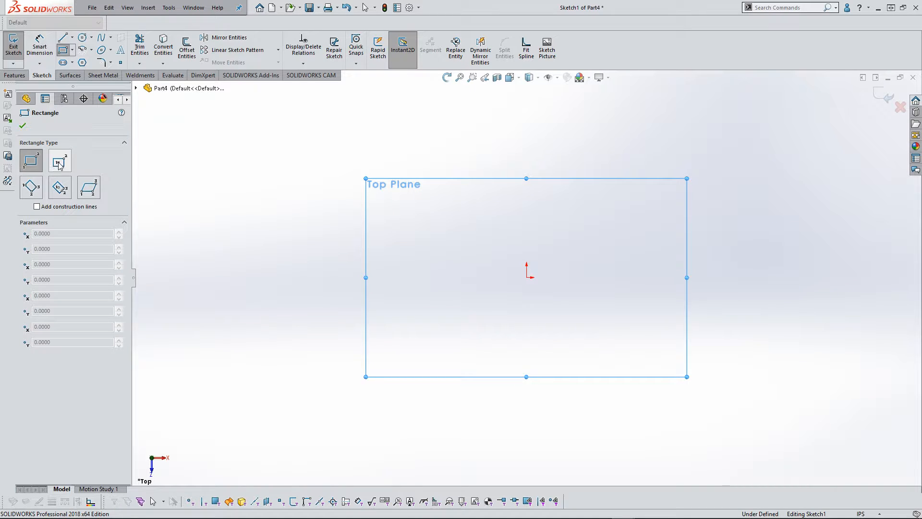
click(62, 163)
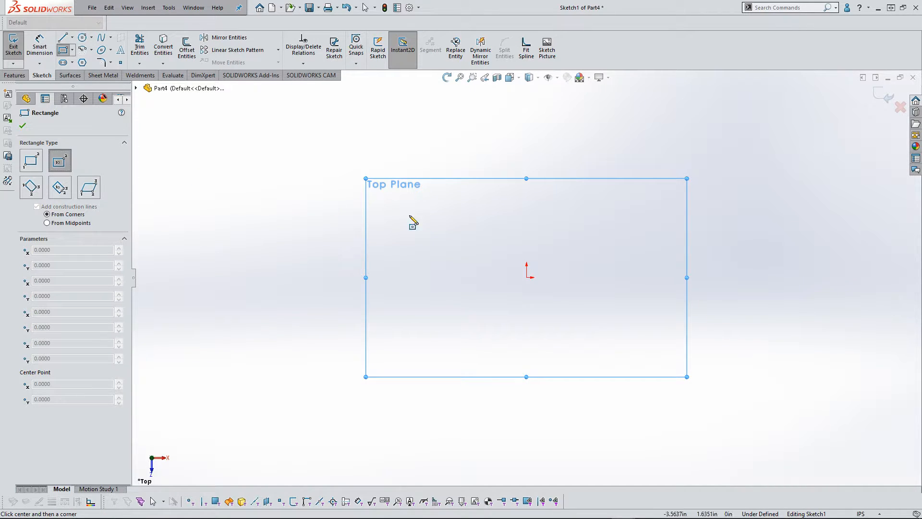
click(527, 277)
click(717, 162)
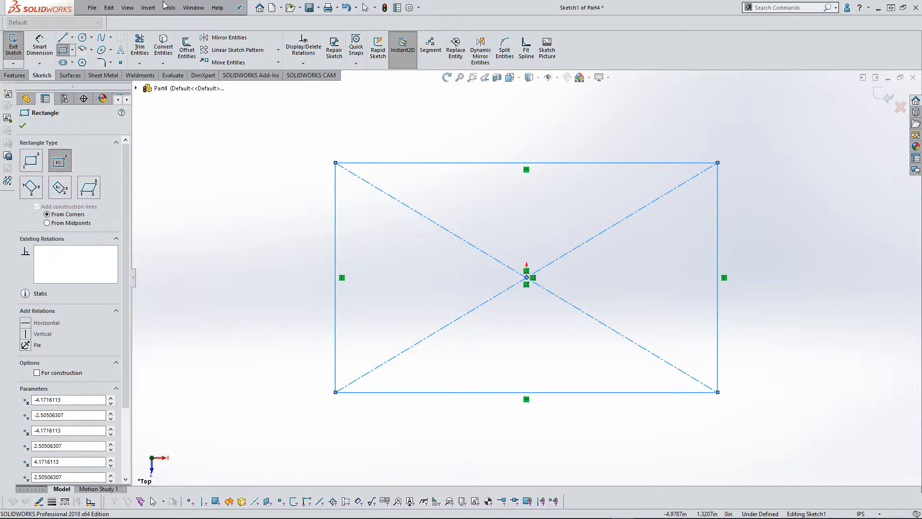
Dimension the rectangle's upper horizontal edge to 96 in
click(39, 45)
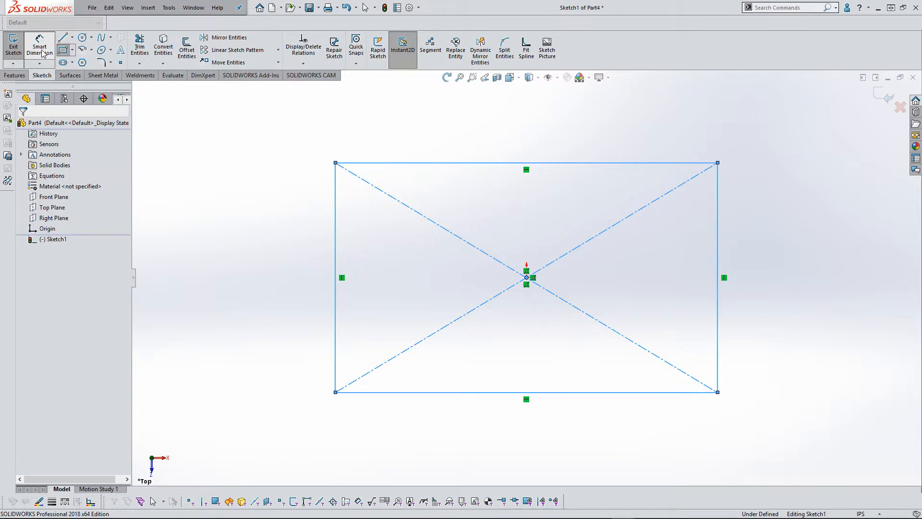
click(457, 165)
click(505, 121)
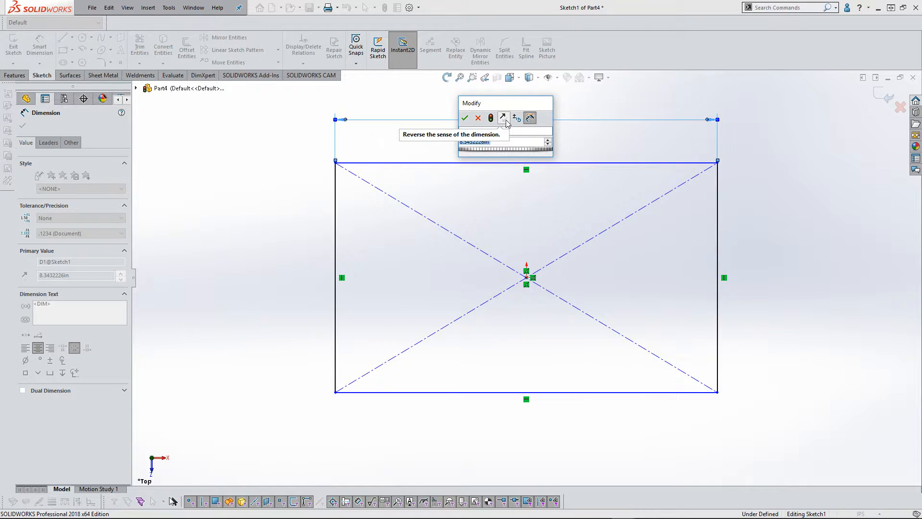
text(96)
key(Return)
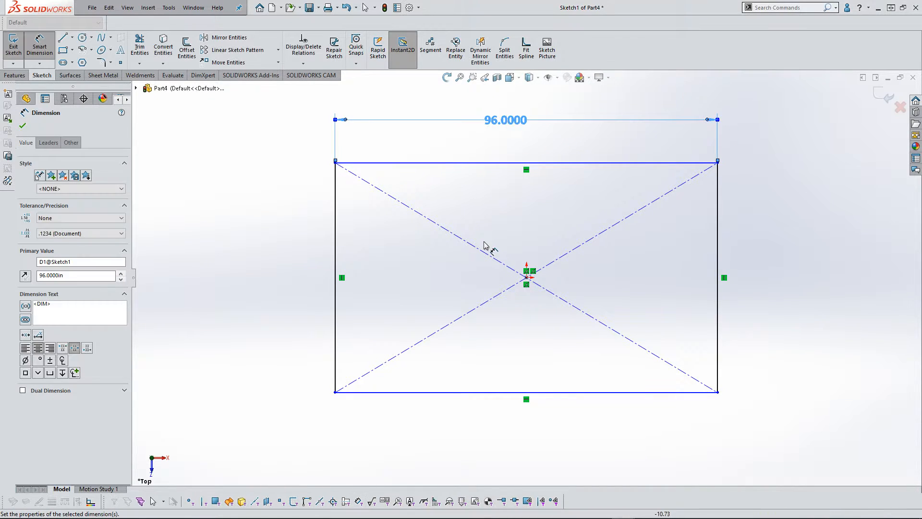
Dimension the rectangle's left vertical edge to 48 in
click(434, 302)
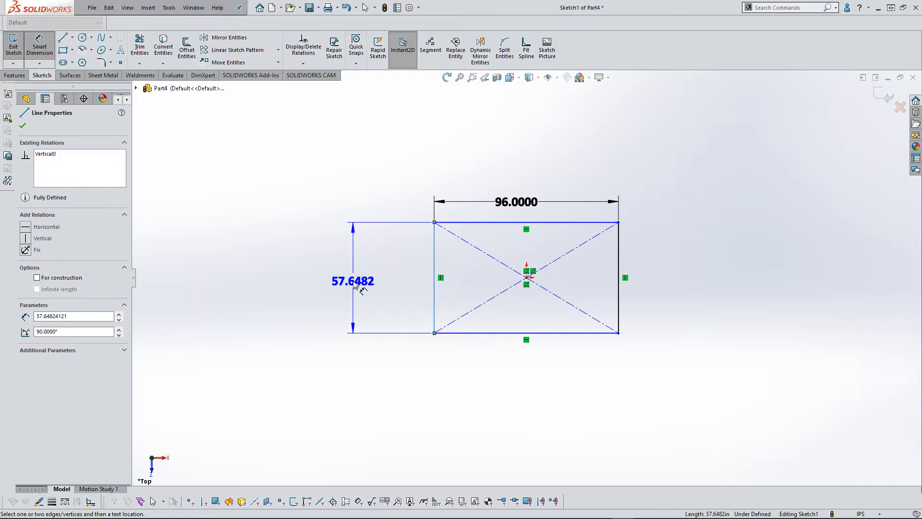
click(354, 286)
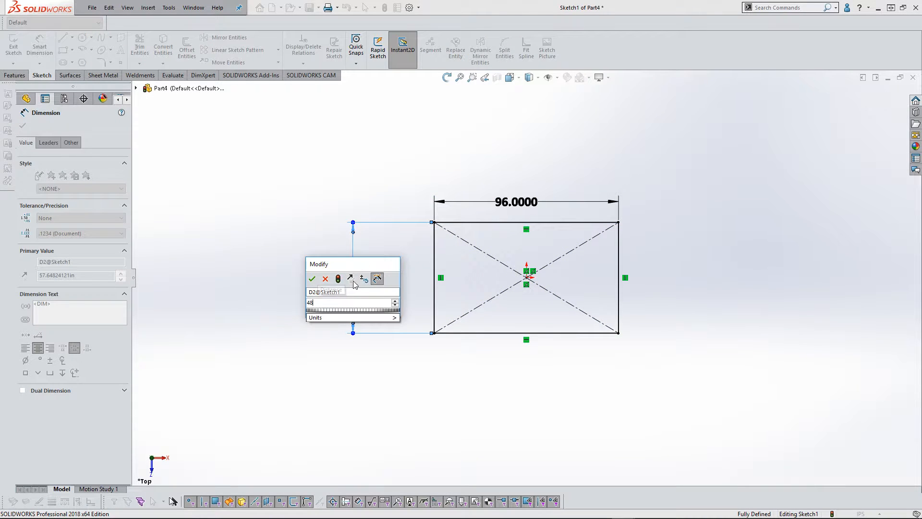
key(Return)
text(48)
key(Return)
click(273, 319)
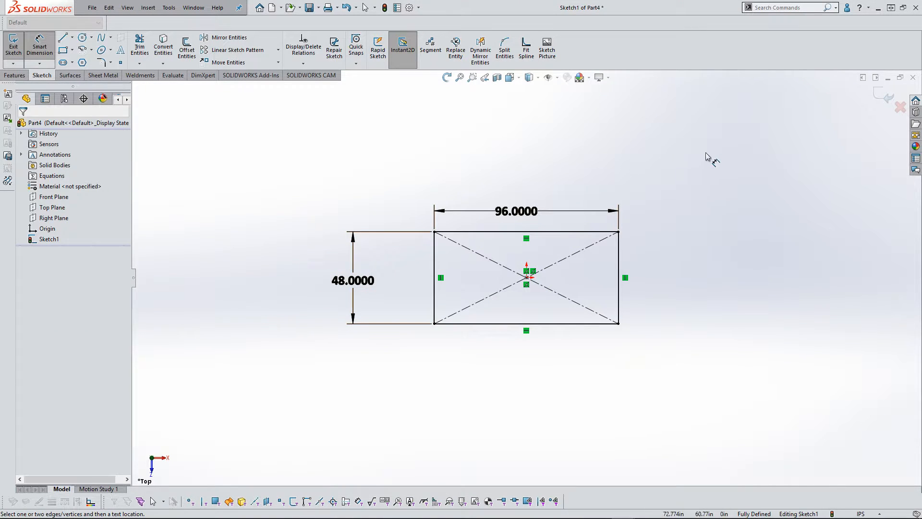
Extrude the 96 by 48 in rectangle as a blind boss 27 in deep
key(e)
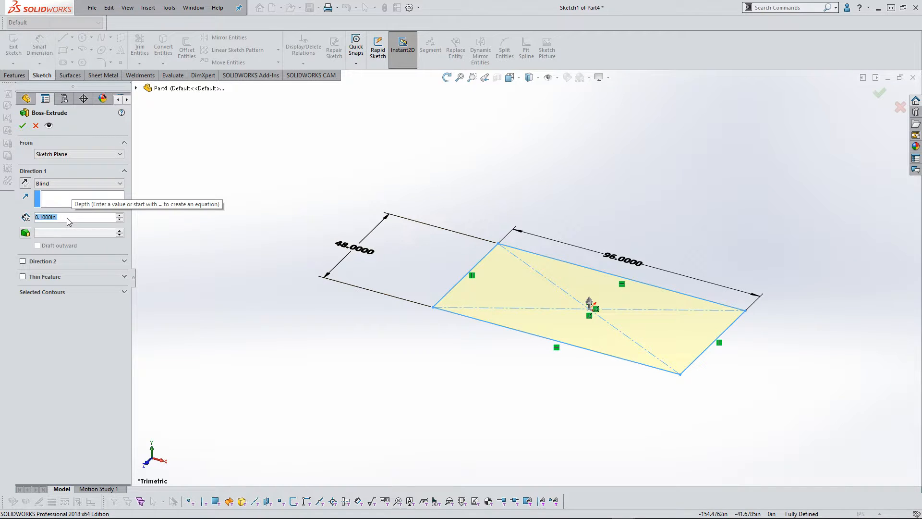
text(27)
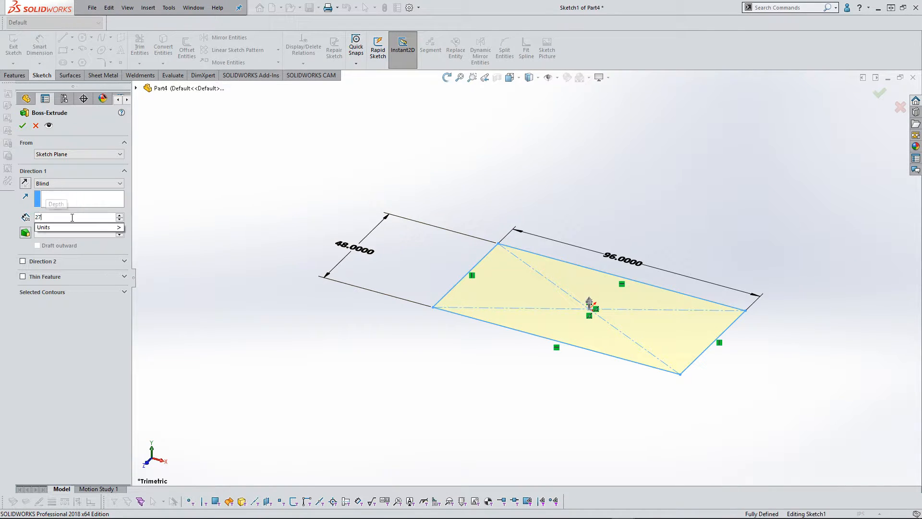
key(Return)
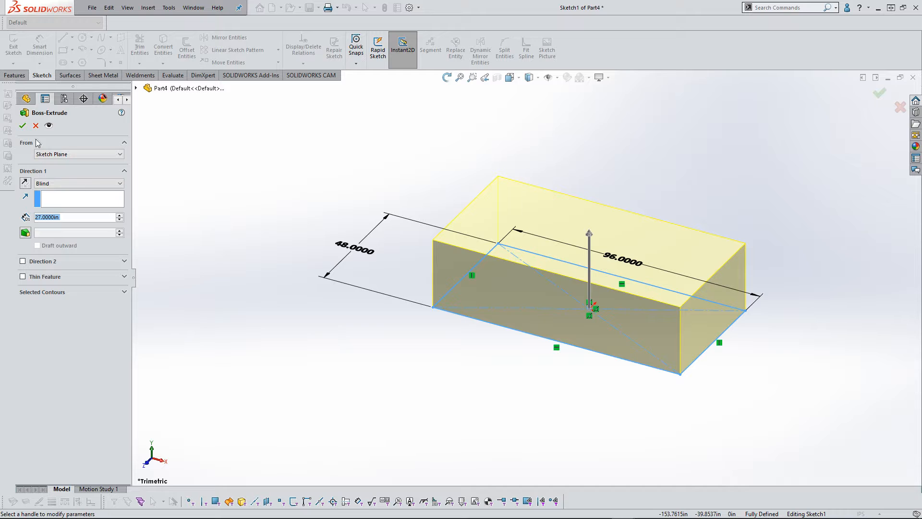
click(23, 126)
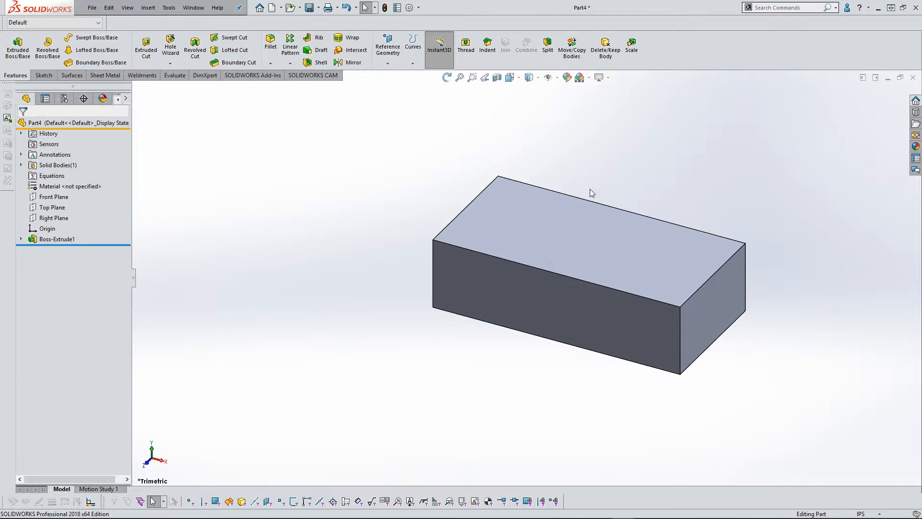
scroll(726, 301, up, 1)
scroll(727, 301, down, 1)
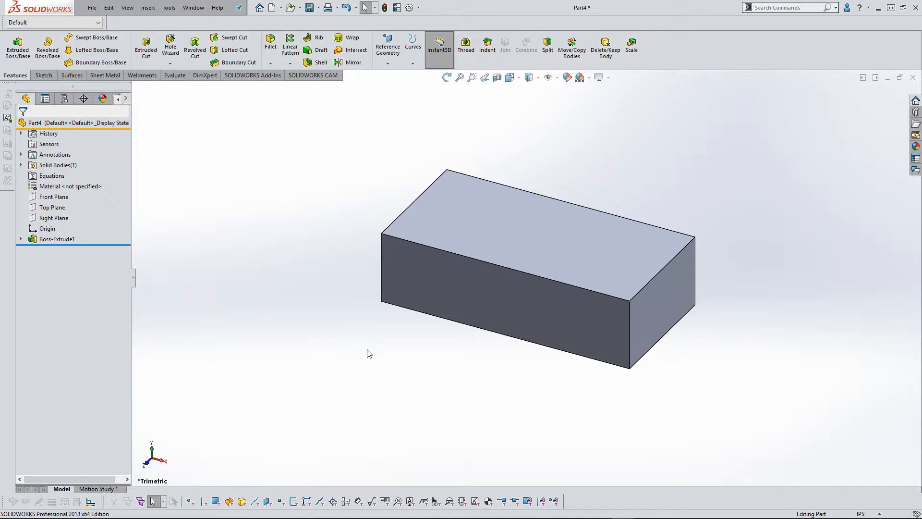
In the Part2 table skeleton, start an extruded boss on the Top Plane and sketch a center rectangle from the origin to the skeleton's outline corner
key(ctrl+Tab)
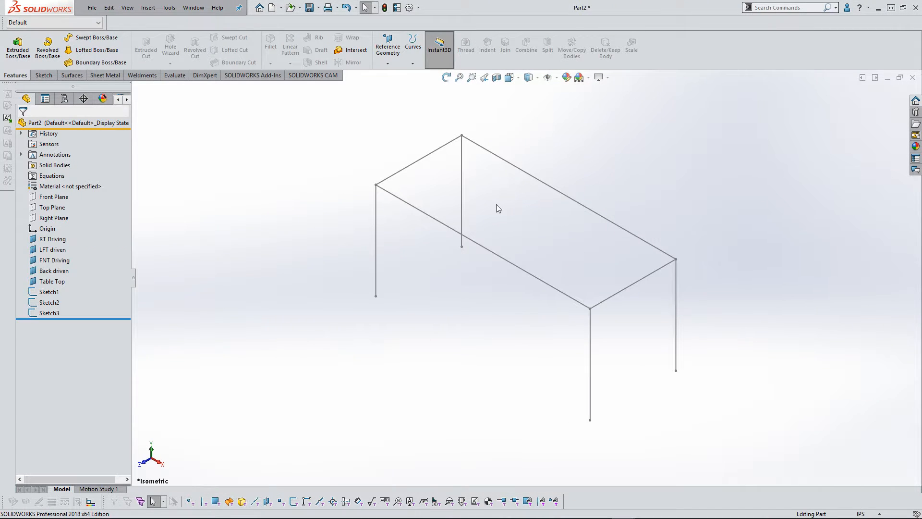
click(151, 446)
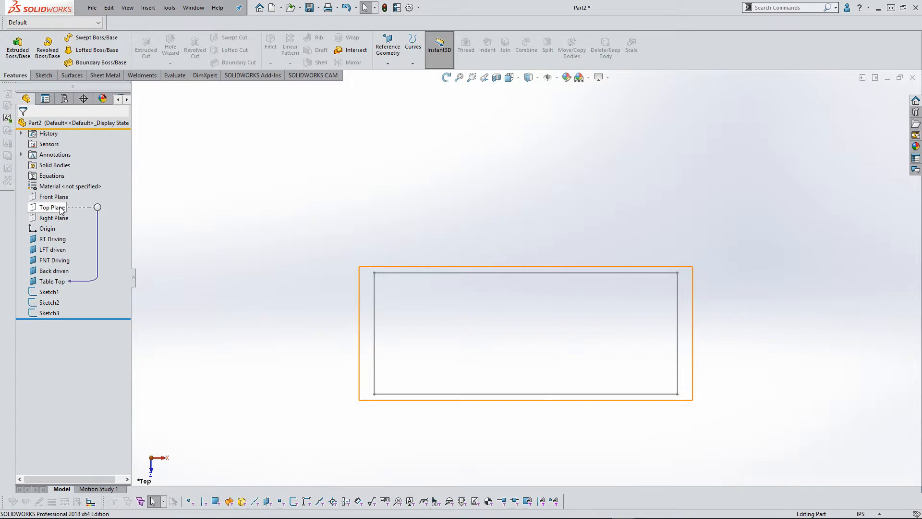
click(52, 207)
click(25, 57)
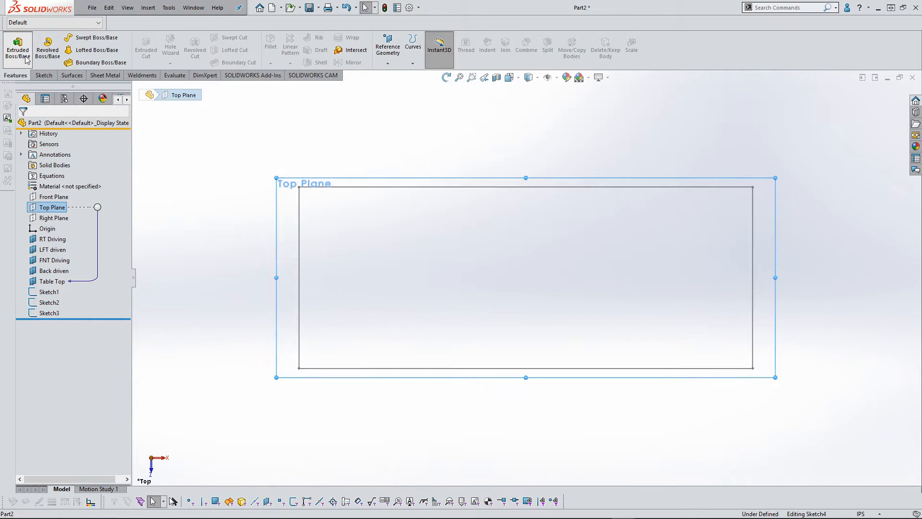
click(63, 50)
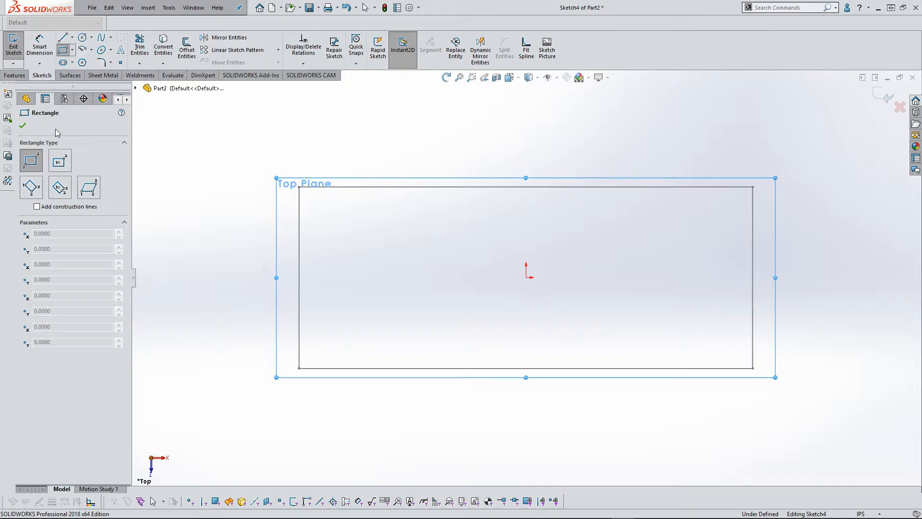
click(54, 161)
click(527, 278)
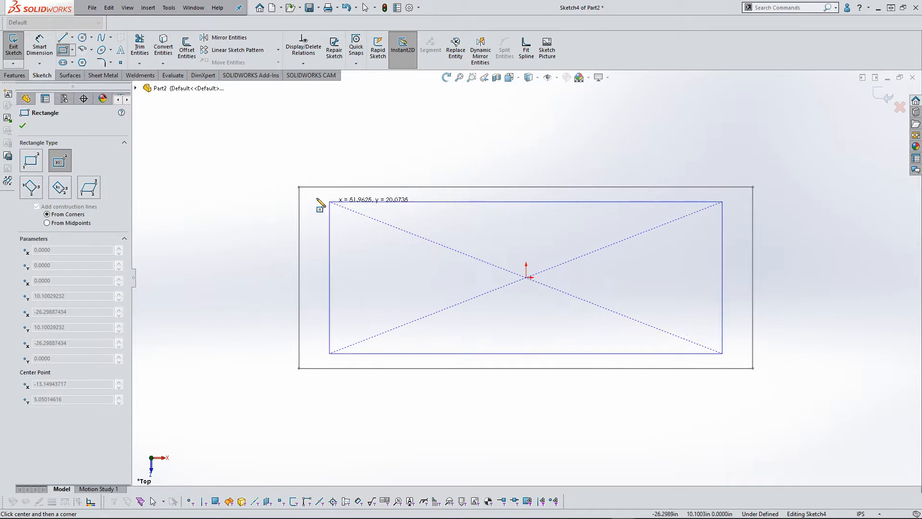
click(299, 186)
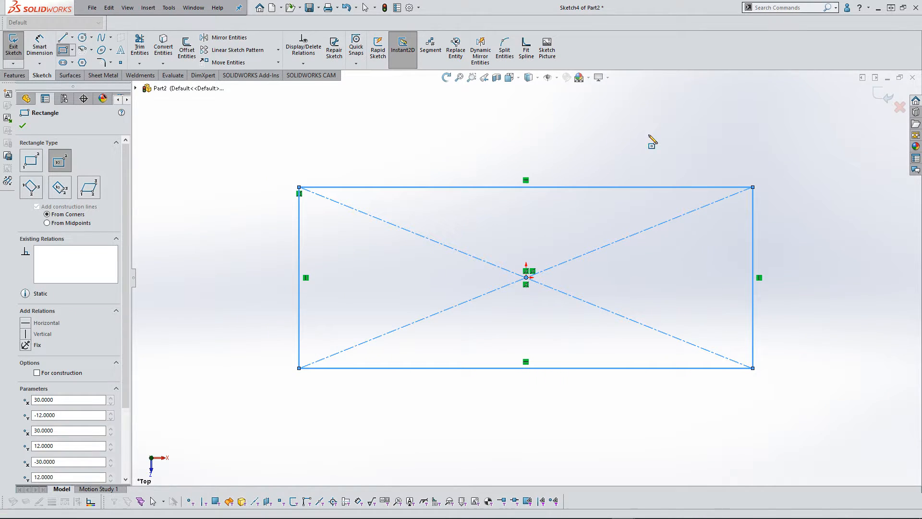
Extrude the skeleton-sized rectangle as a blind boss 27 in deep
click(883, 98)
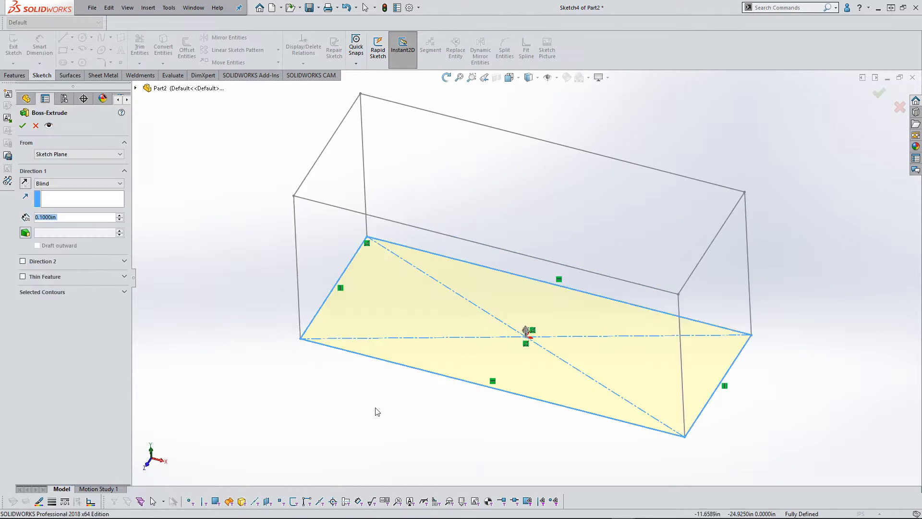
click(41, 218)
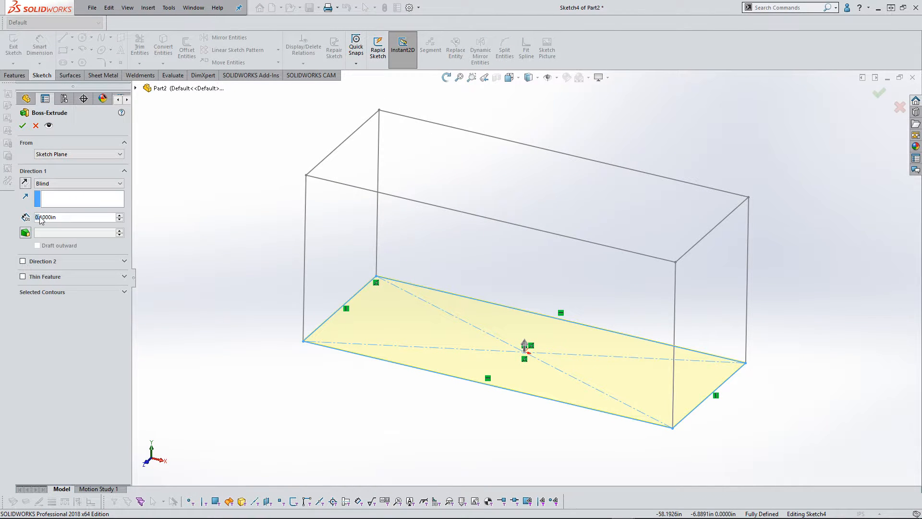
click(41, 218)
drag(57, 217, 34, 218)
text(27)
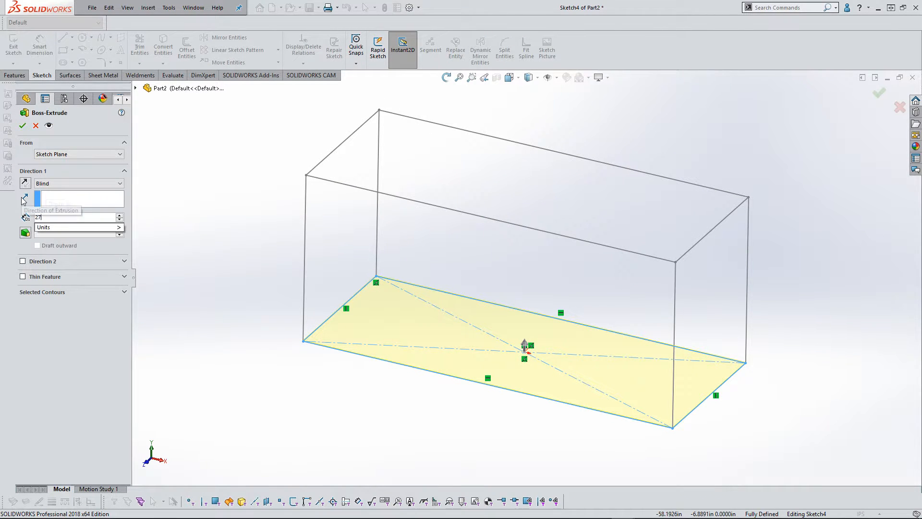
key(Return)
click(23, 126)
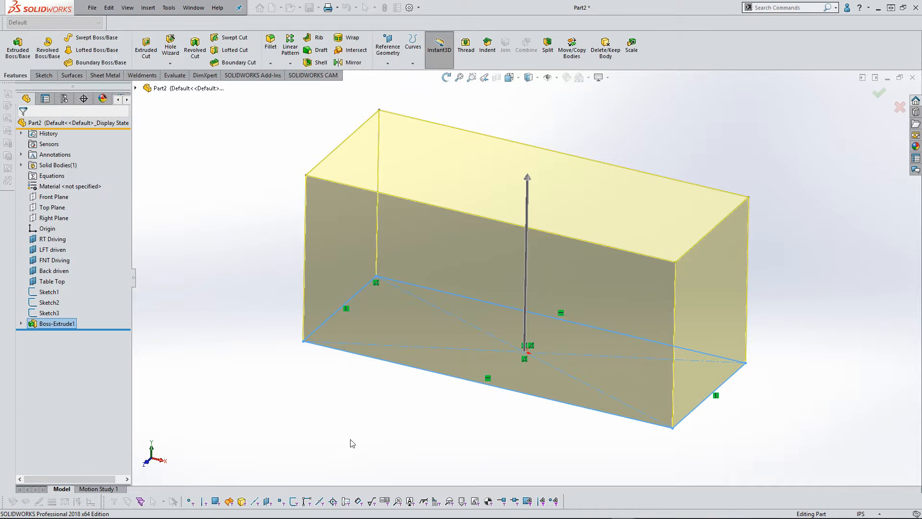
scroll(461, 372, up, 1)
mouse_move(473, 357)
middle_down()
mouse_move(453, 358)
mouse_move(465, 348)
middle_up()
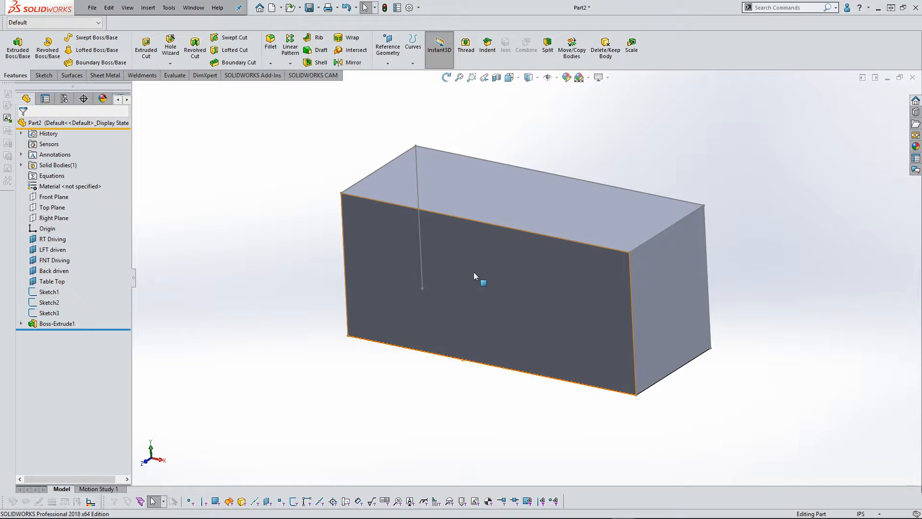
Return to the Part4 block and start a 3D sketch
key(ctrl+Tab)
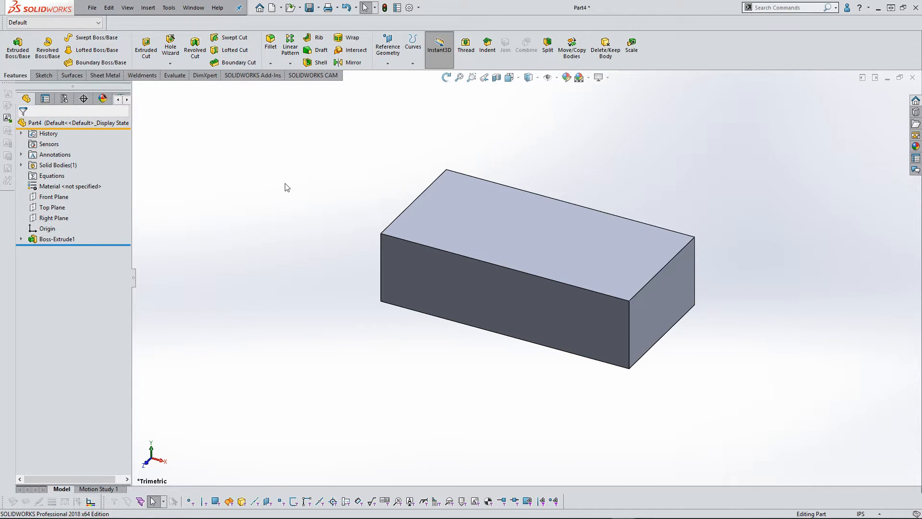
click(48, 76)
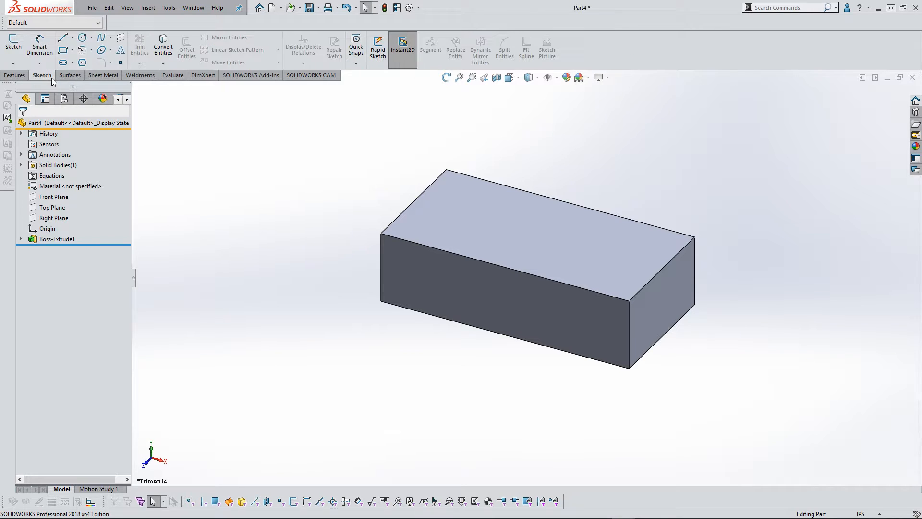
click(14, 64)
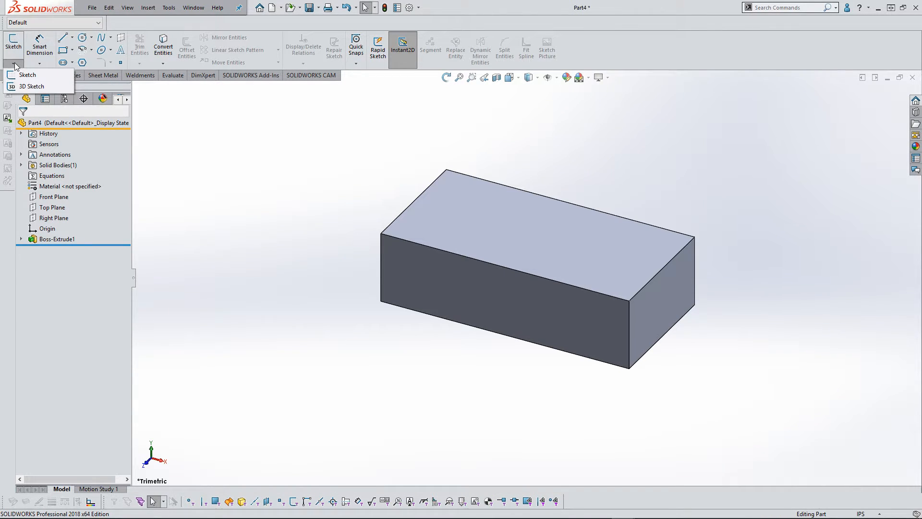
click(32, 86)
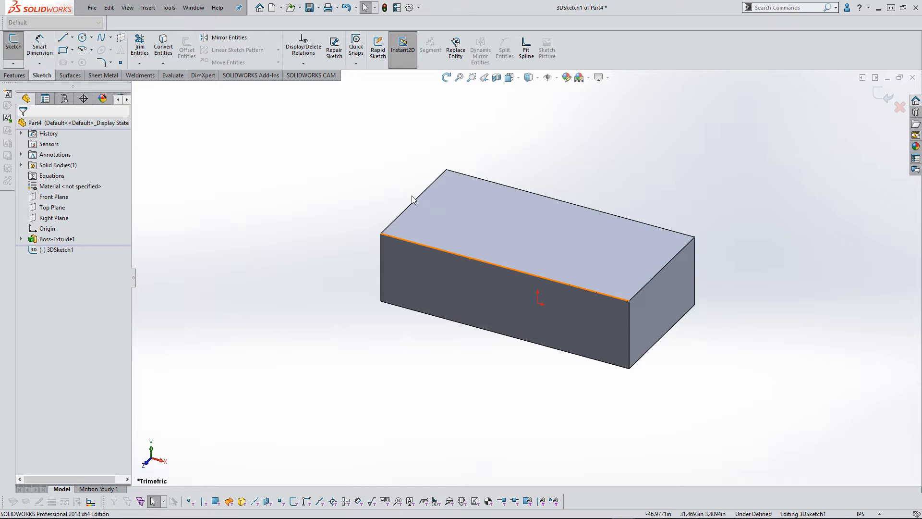
Convert the block's long front and back faces and its two short upper edges into 3D sketch lines
click(159, 49)
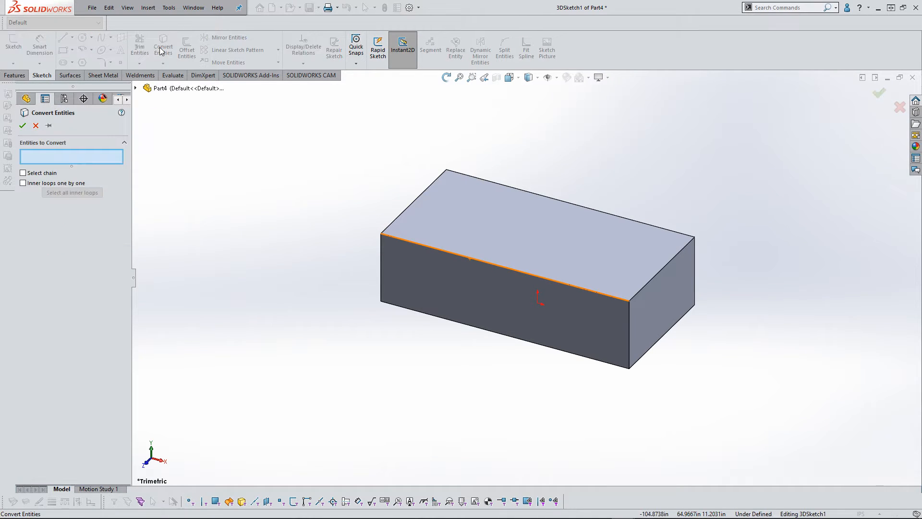
click(555, 310)
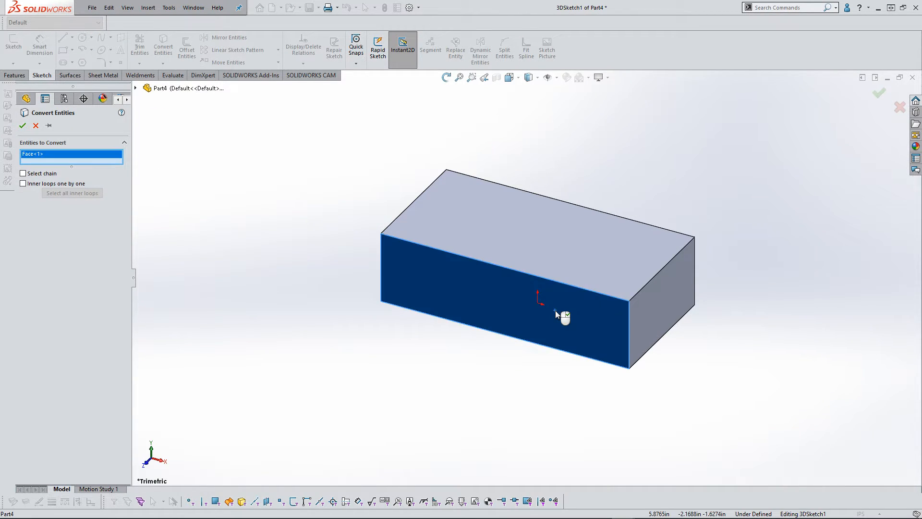
click(640, 289)
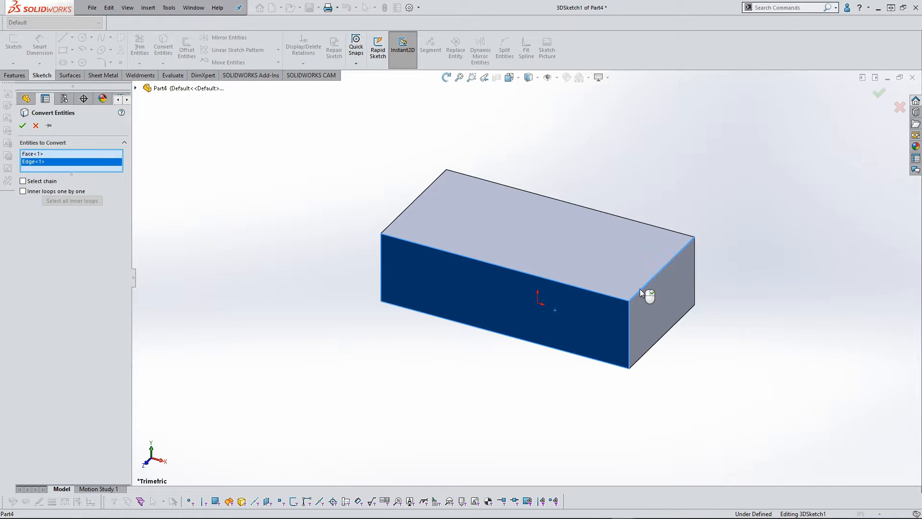
click(390, 229)
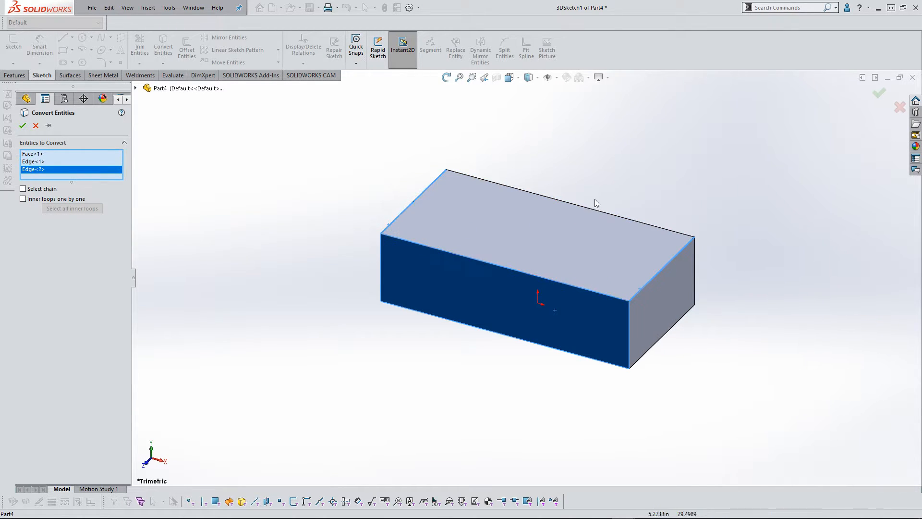
middle_drag(594, 199, 518, 281)
click(518, 282)
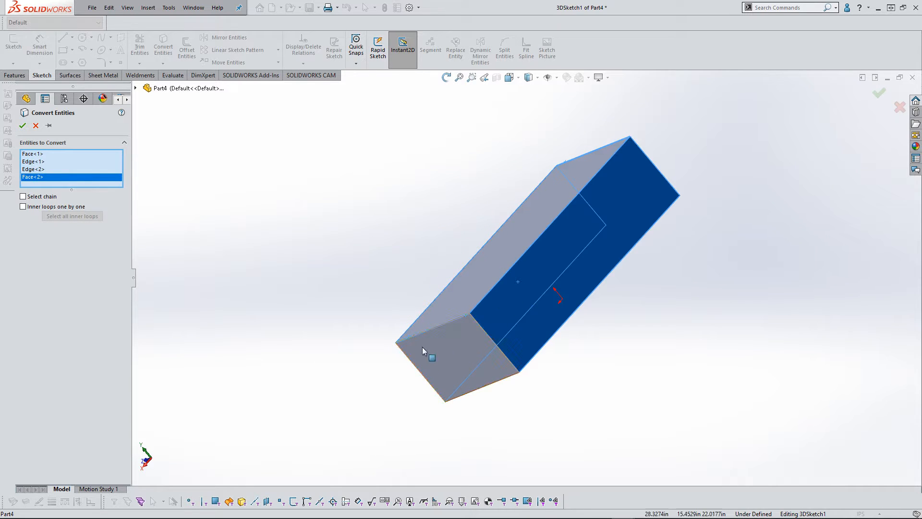
middle_drag(422, 346, 492, 275)
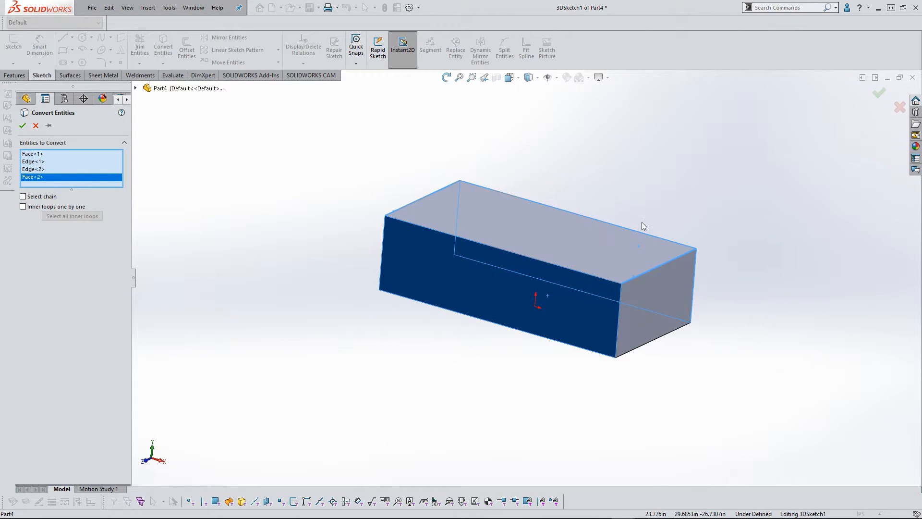
middle_drag(641, 222, 589, 269)
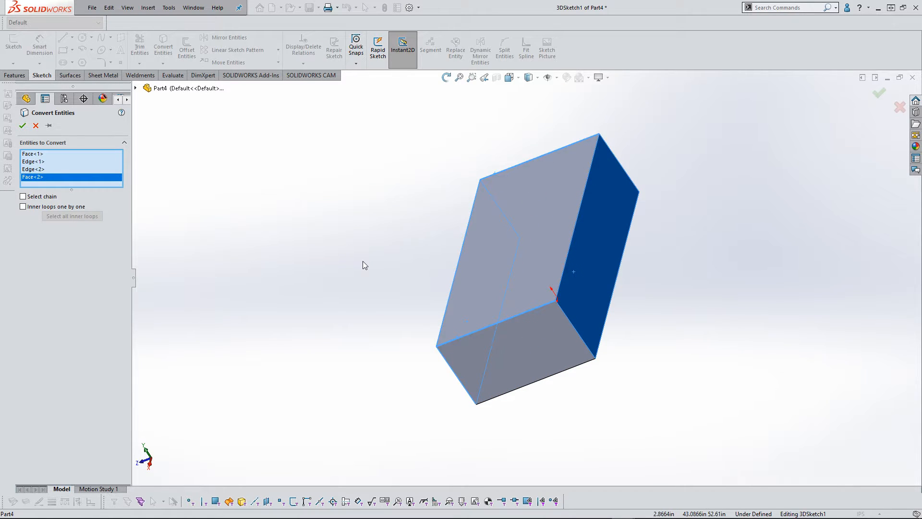
middle_drag(363, 261, 441, 228)
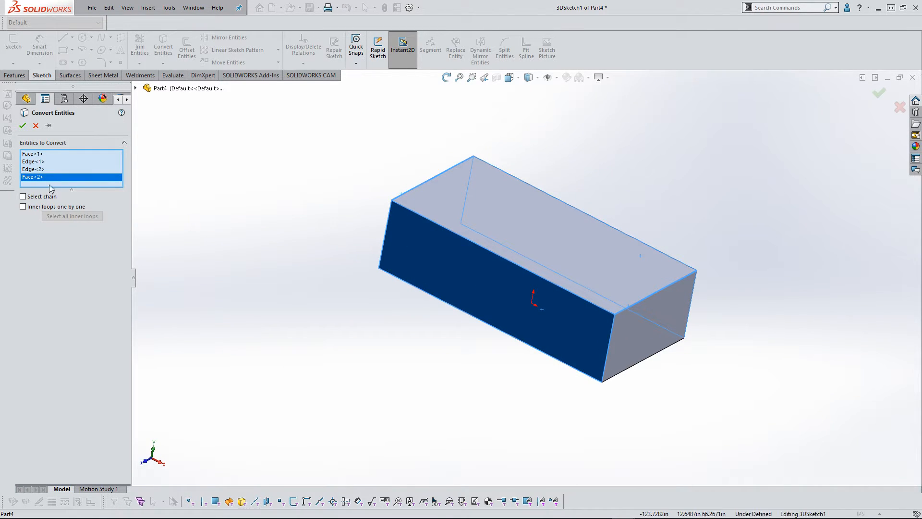
click(22, 125)
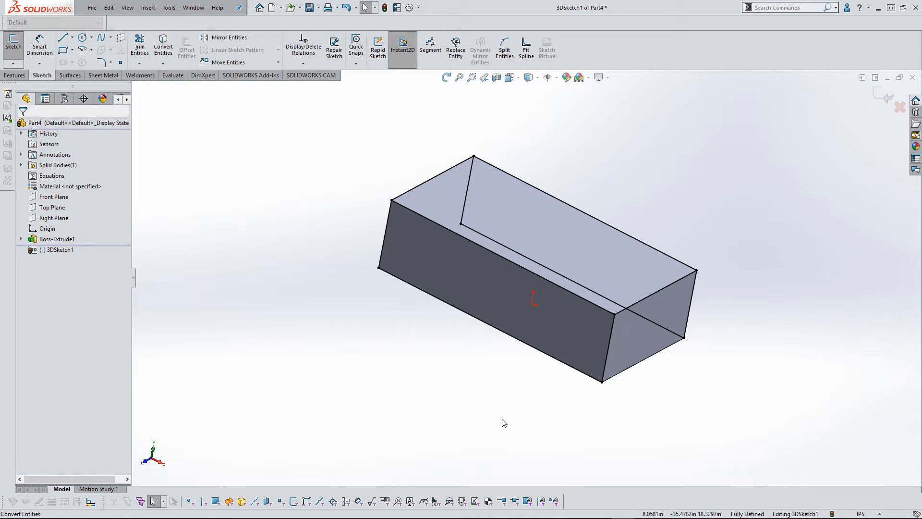
Delete all the converted lines from the 3D sketch
middle_drag(504, 423, 459, 395)
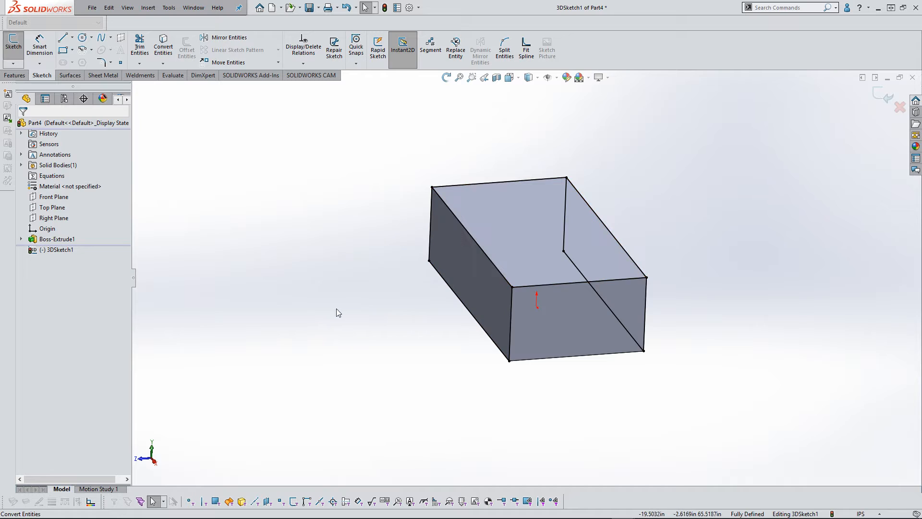
middle_drag(336, 312, 355, 296)
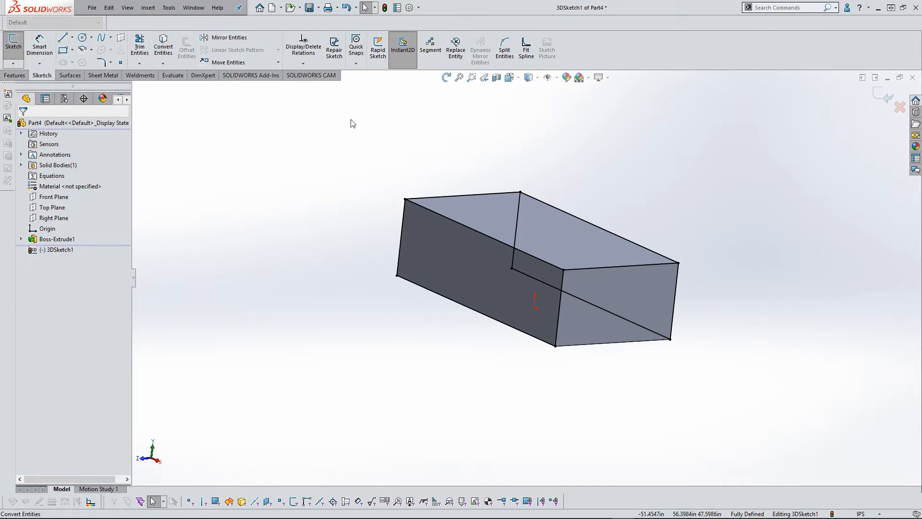
mouse_move(350, 134)
mouse_down()
mouse_move(648, 382)
mouse_move(781, 405)
mouse_up()
key(Delete)
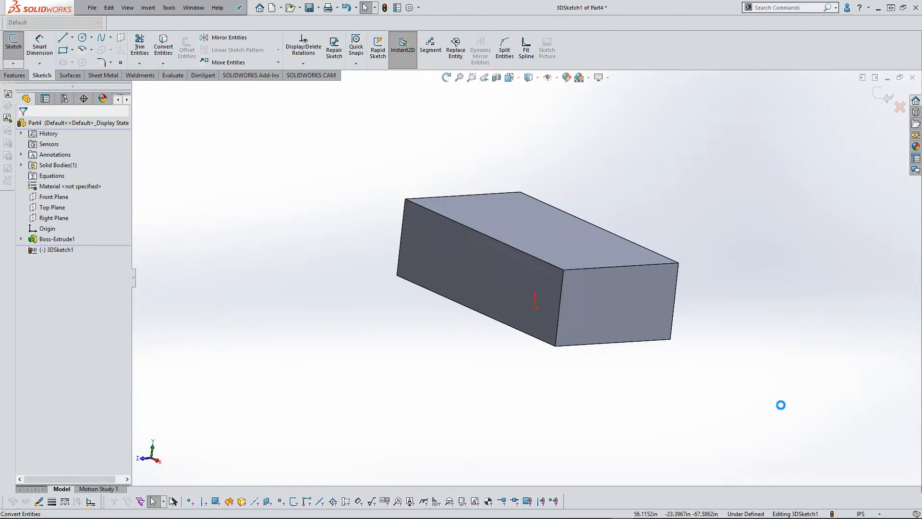
Convert the block's two end faces and its two long upper edges into 3D sketch lines
middle_drag(173, 185, 171, 212)
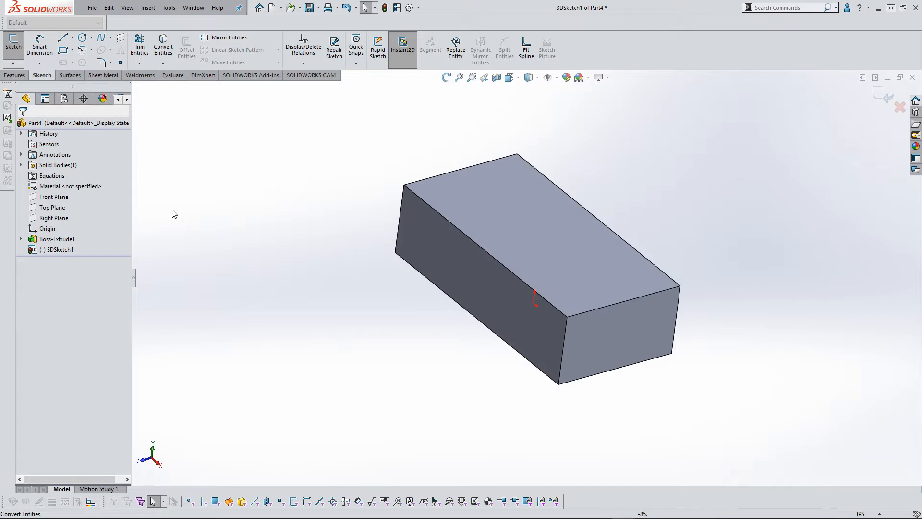
click(163, 48)
click(600, 332)
middle_drag(600, 332, 520, 298)
click(514, 269)
middle_drag(594, 384, 511, 376)
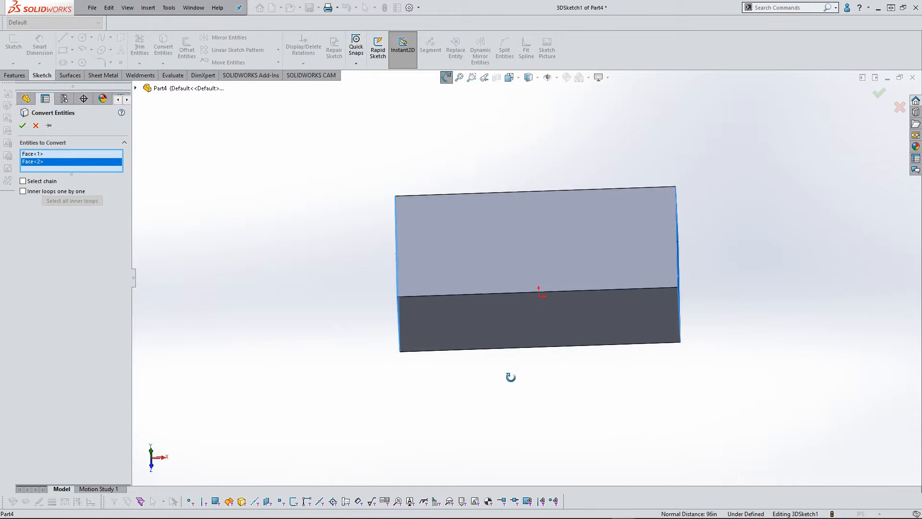
click(516, 294)
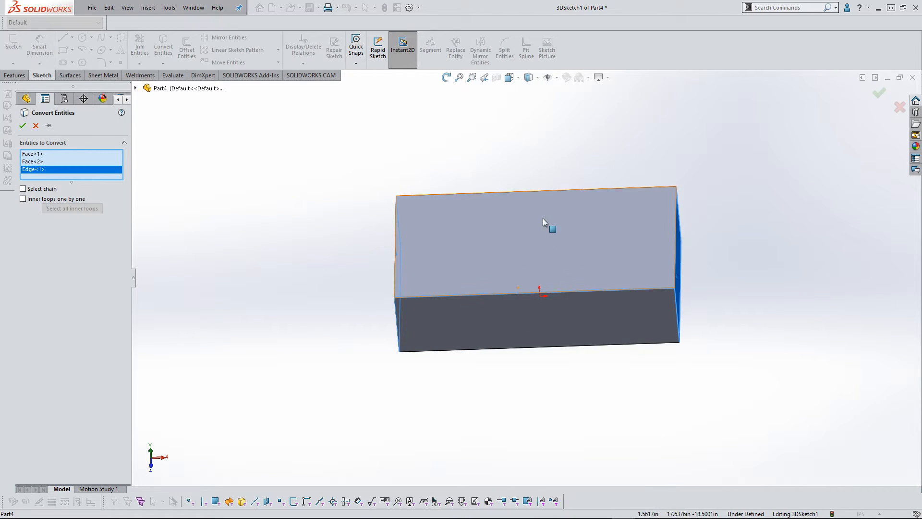
click(551, 192)
middle_drag(557, 237, 379, 350)
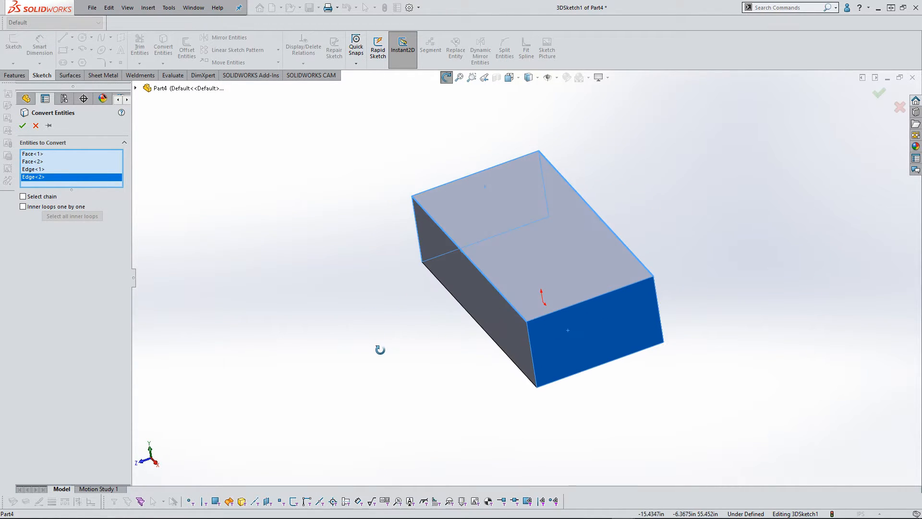
click(22, 125)
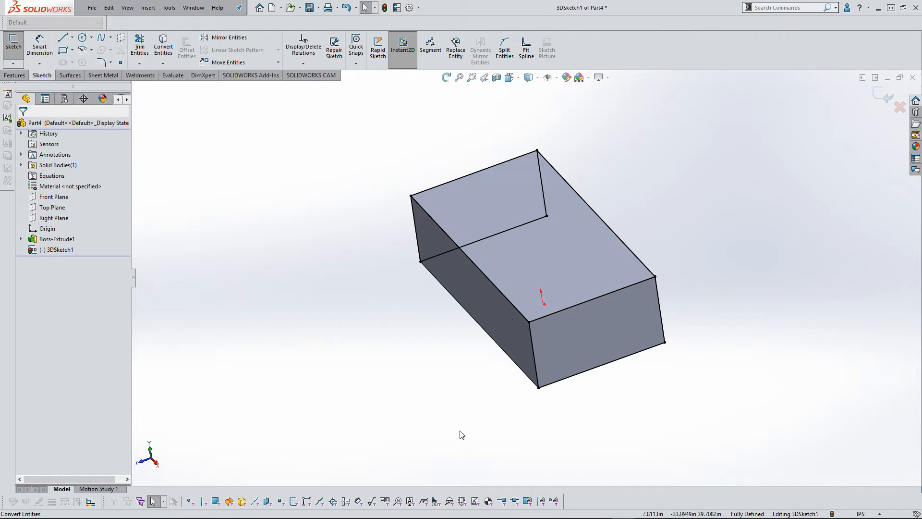
Delete the two converted lines along the block's short lower edges, leaving only the tabletop frame and legs
click(558, 384)
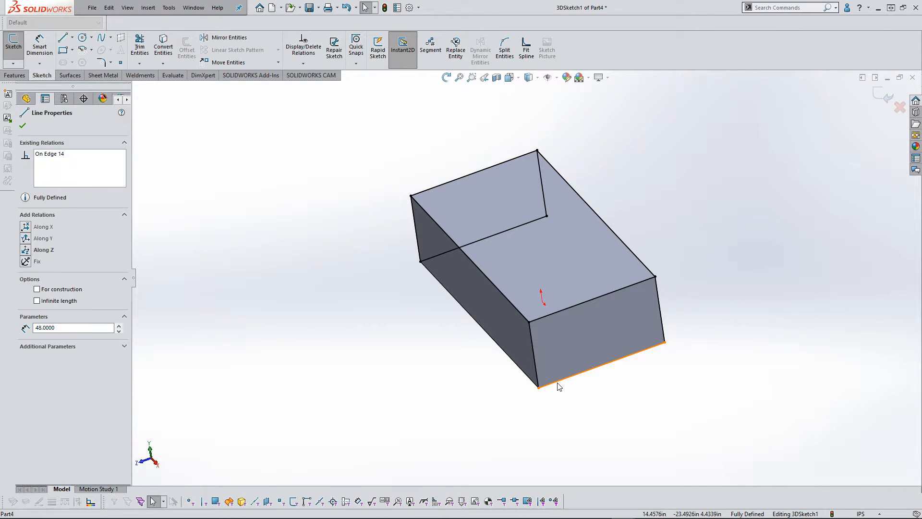
key(Delete)
click(482, 241)
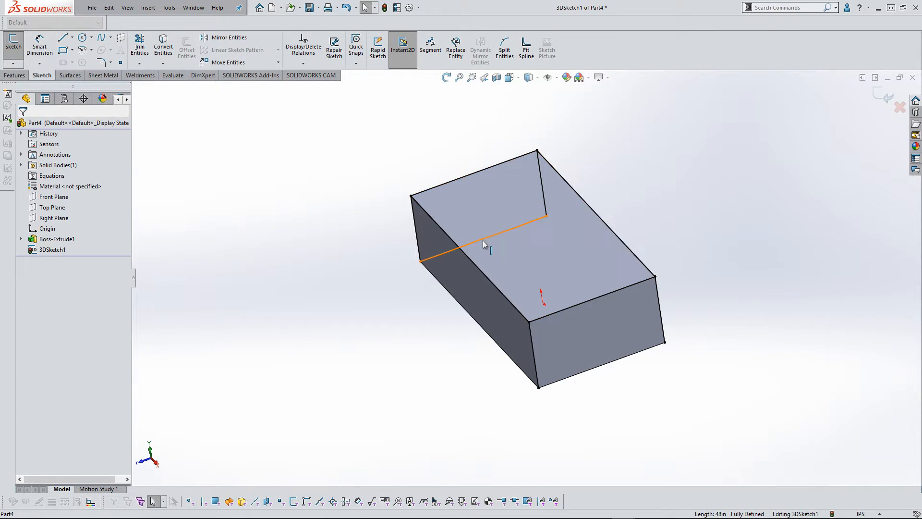
key(Delete)
key(f)
middle_drag(398, 413, 409, 391)
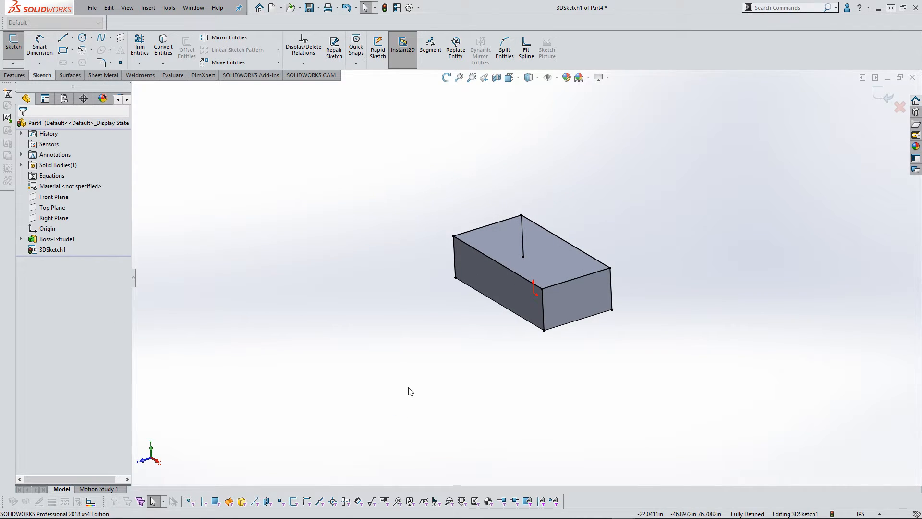
middle_drag(409, 391, 527, 272)
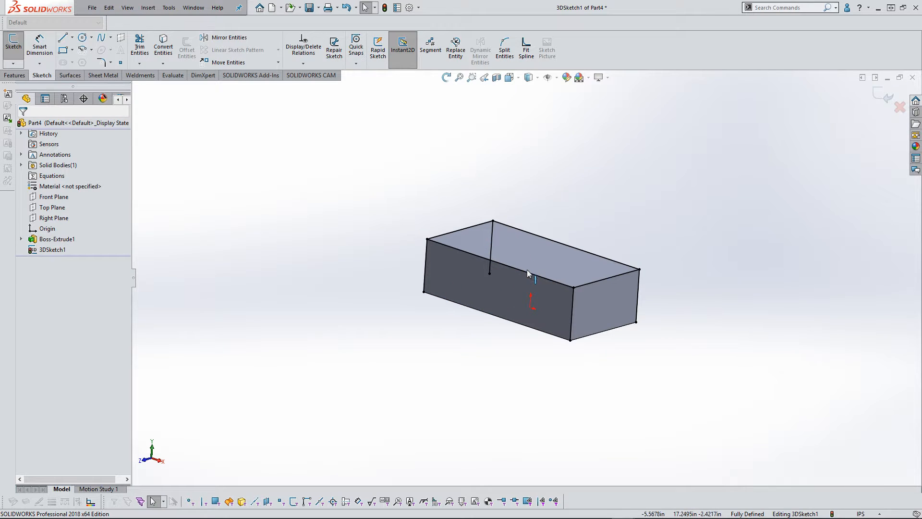
Close the 3D sketch, hide the block body and set the view to isometric
click(884, 100)
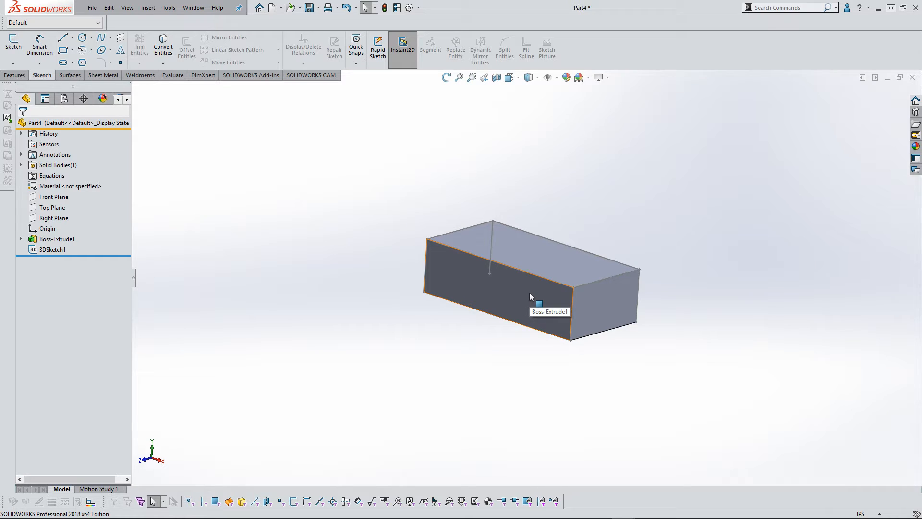
key(Tab)
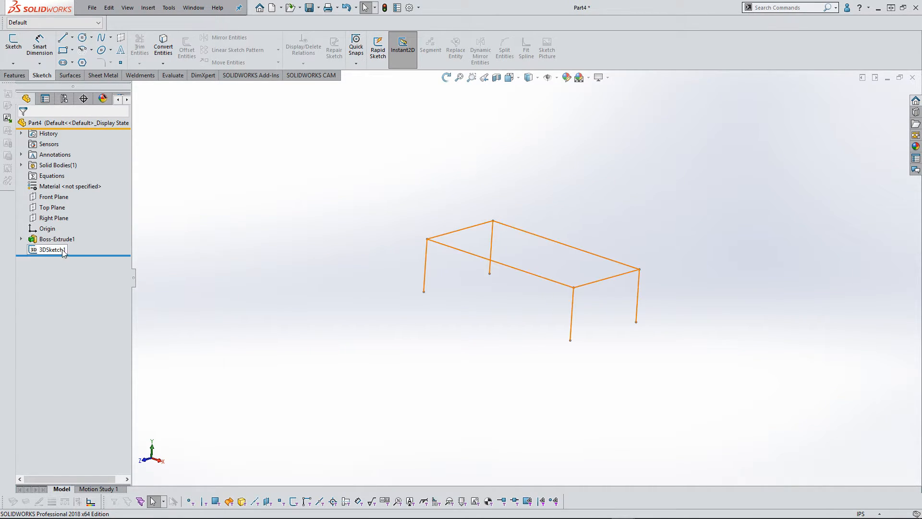
mouse_move(304, 316)
middle_down()
mouse_move(274, 323)
mouse_move(313, 313)
mouse_move(313, 343)
middle_up()
scroll(313, 344, down, 2)
key(ctrl+7)
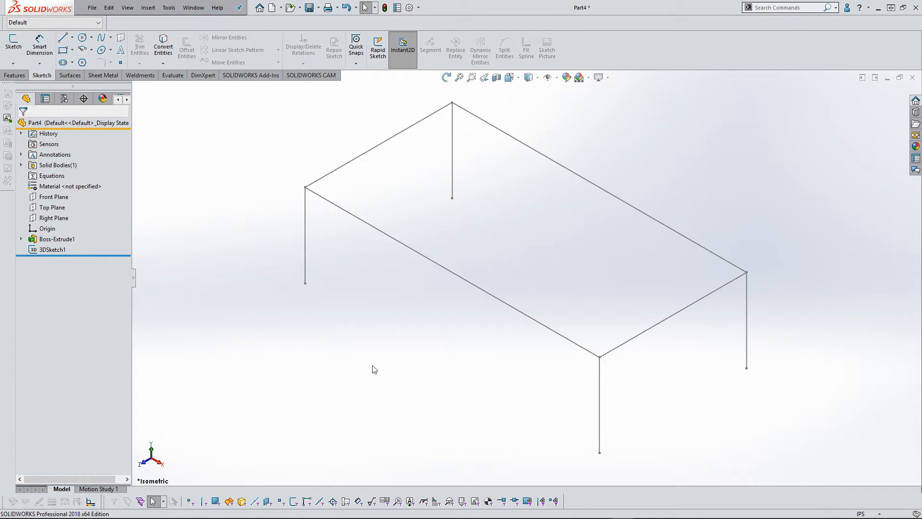
Switch to Part2 and roll the model back to just before Boss-Extrude1
key(ctrl+Tab)
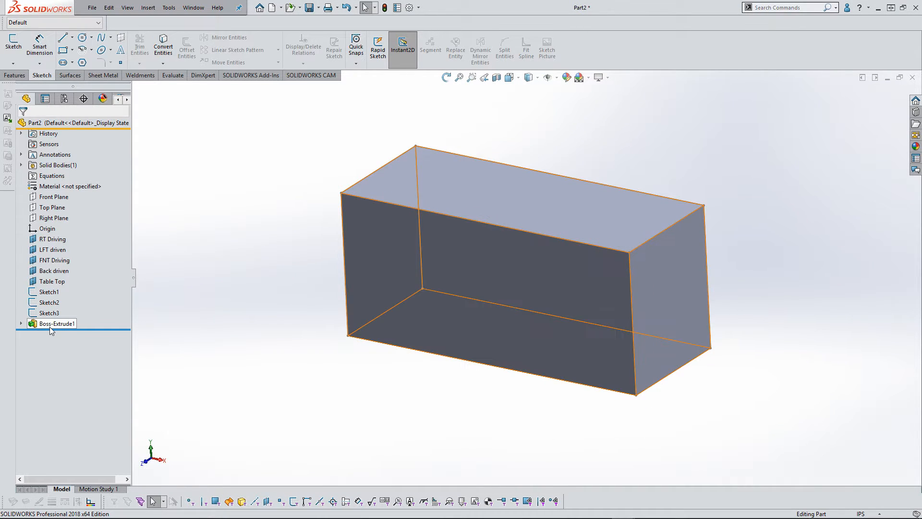
drag(96, 329, 96, 321)
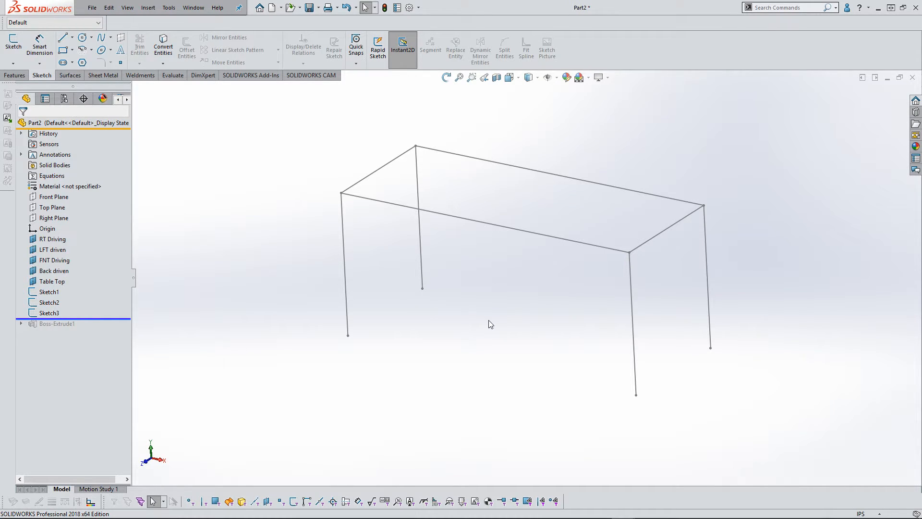
Compare the table skeletons in Part4 and Part2, including Part2's RT Driving plane
key(ctrl+Tab)
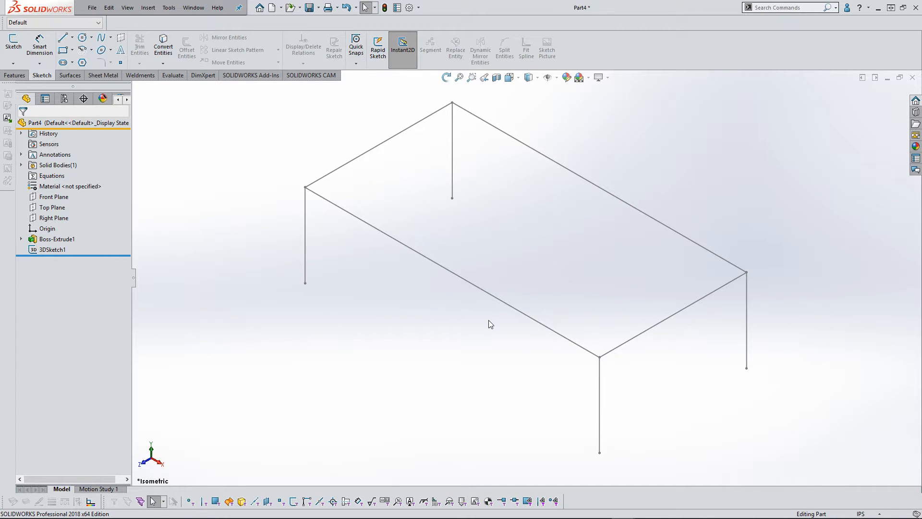
key(ctrl+Tab)
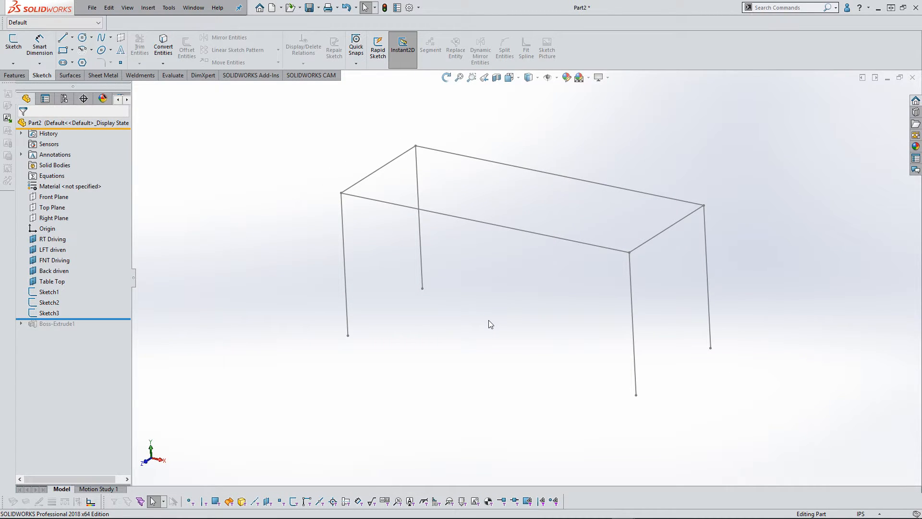
key(ctrl+Tab)
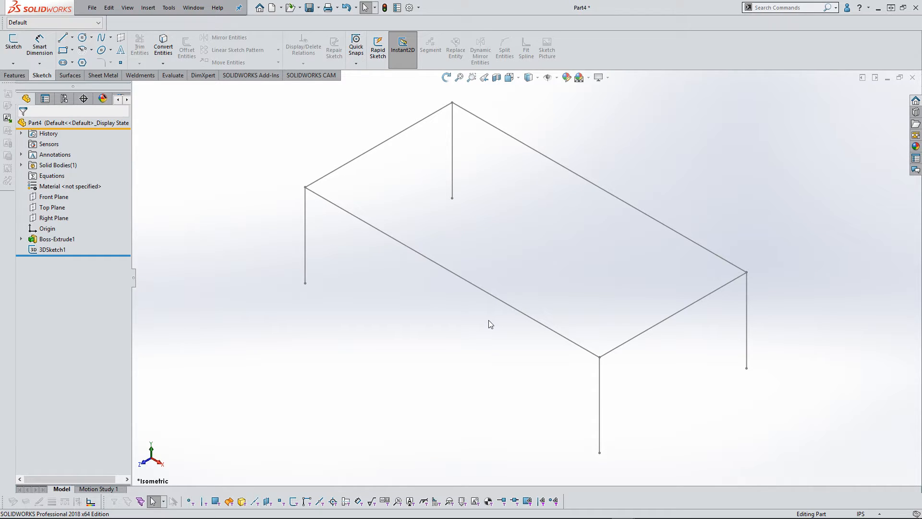
key(ctrl+Tab)
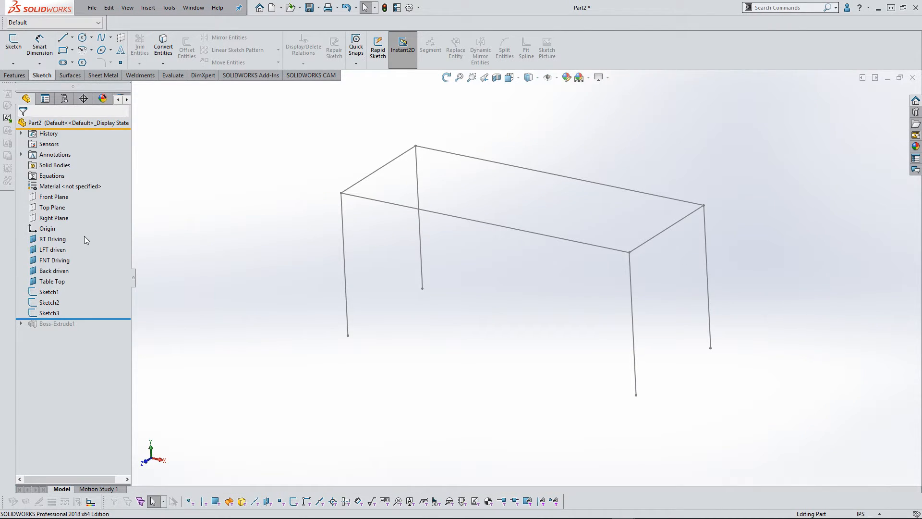
click(52, 238)
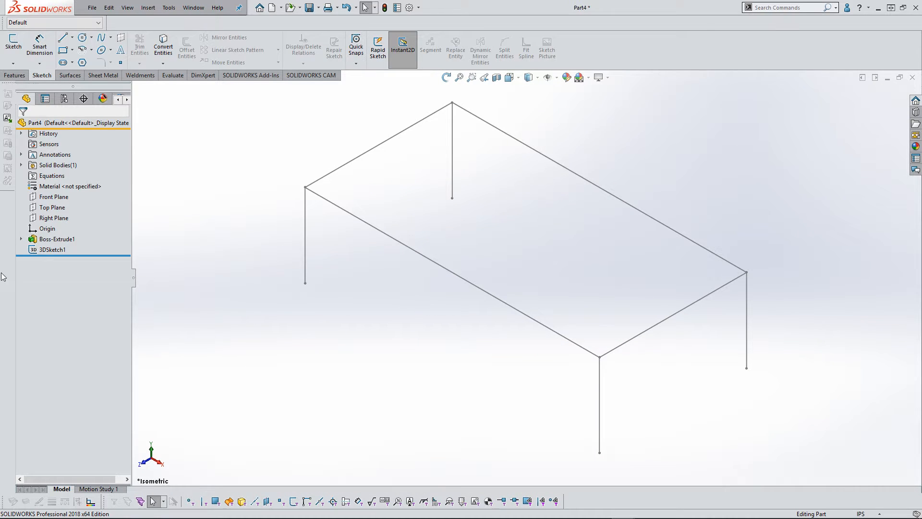
Examine the driving dimensions of Part4's boss extrusion and dismiss the unsaved-document notification
click(57, 238)
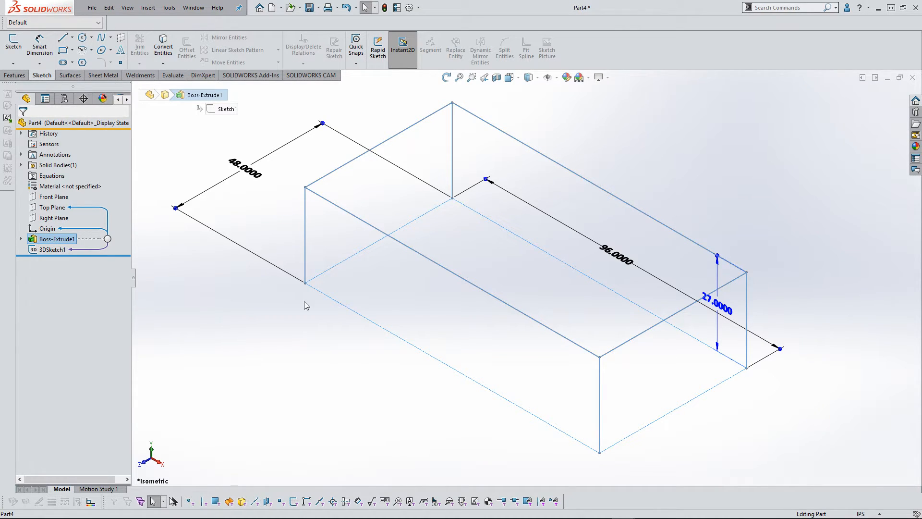
click(157, 330)
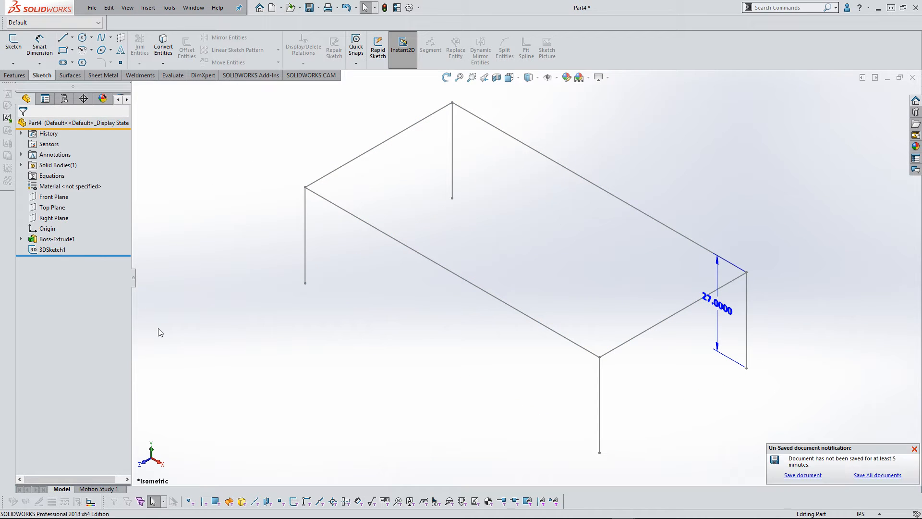
click(914, 448)
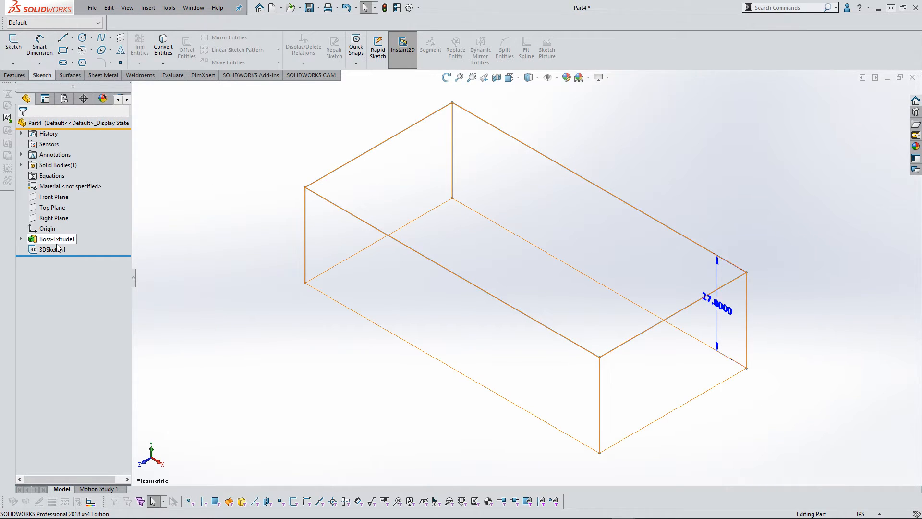
Show the hidden block body again and fit the whole model in view
mouse_move(57, 245)
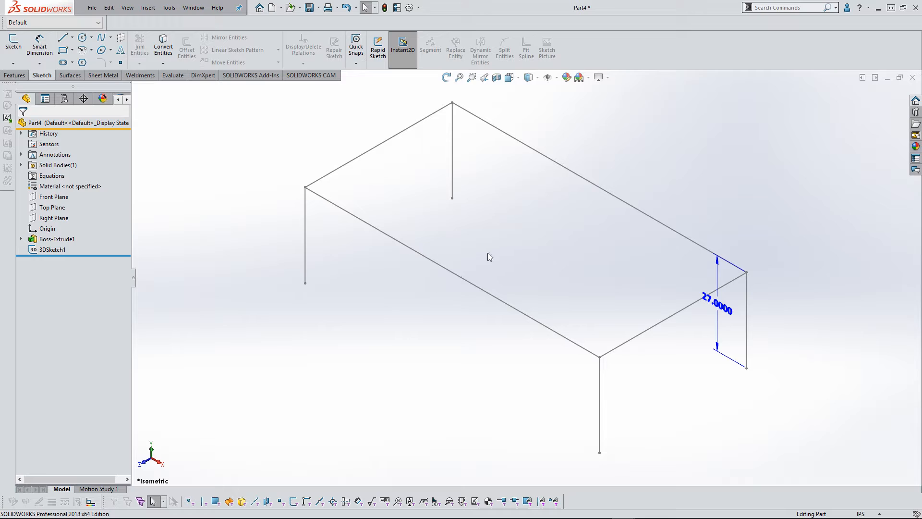
key(shift+Tab)
key(f)
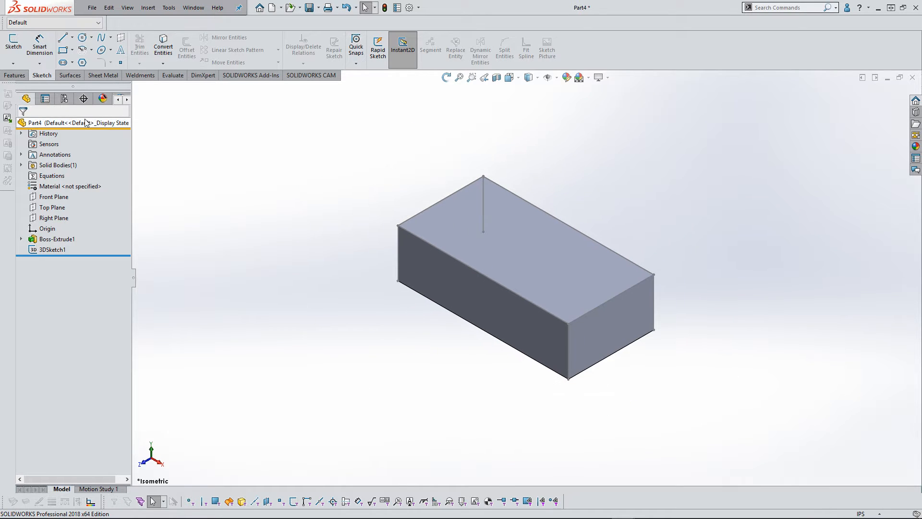
Switch the search scope to SOLIDWORKS Help and back to Commands
click(22, 75)
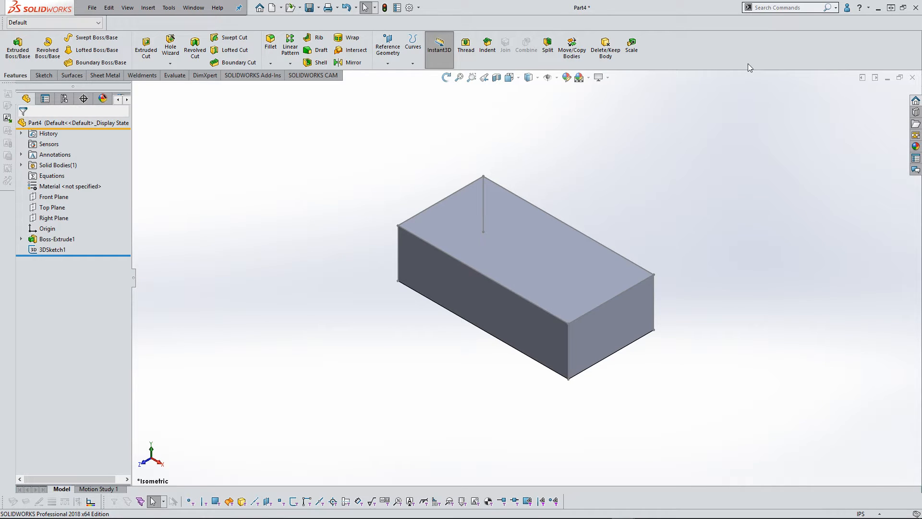
click(836, 8)
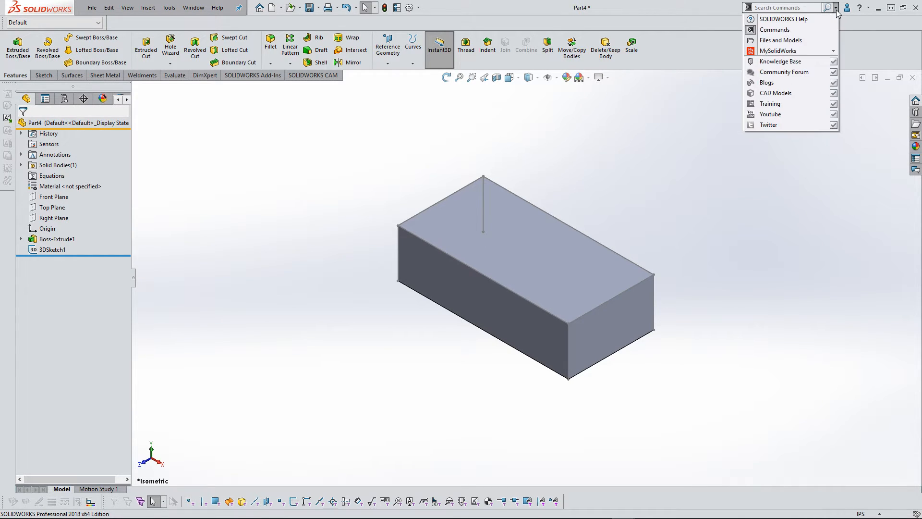
click(772, 19)
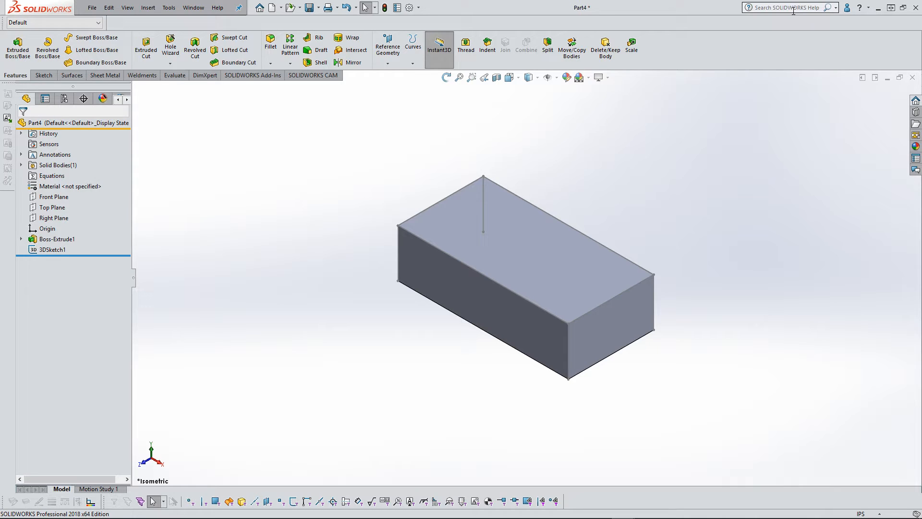
click(836, 8)
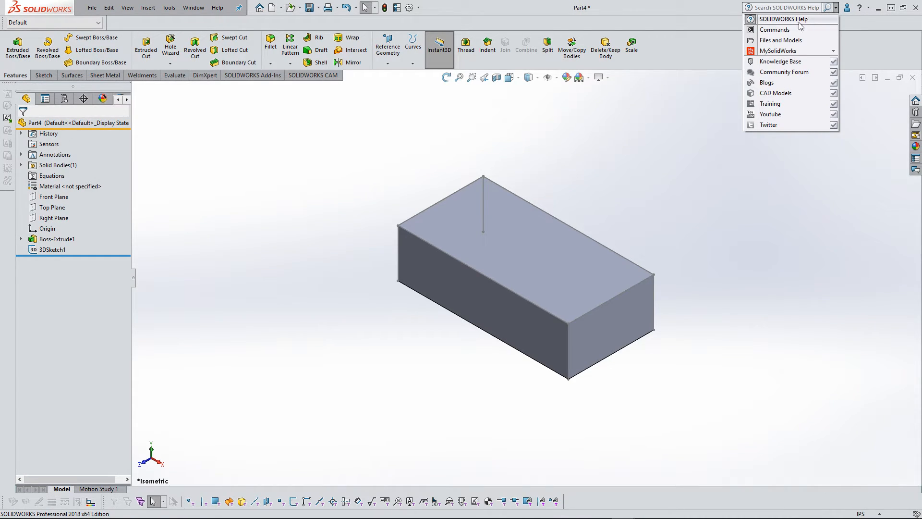
click(766, 29)
Search the commands for "del" and have the program show where Delete Face is located
click(771, 8)
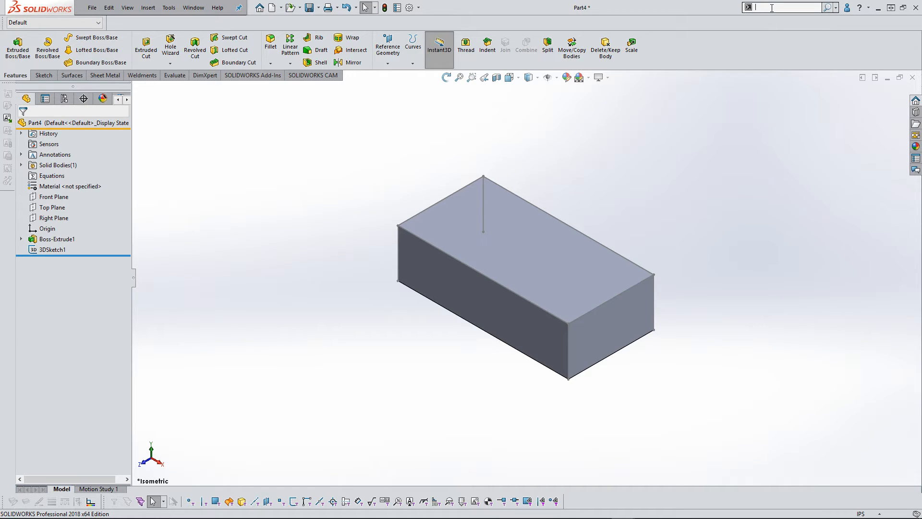
text(del)
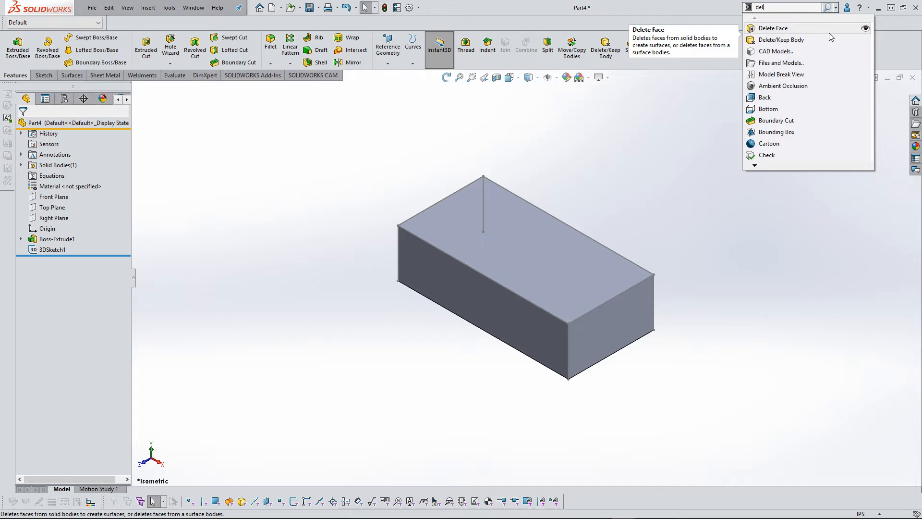
click(865, 29)
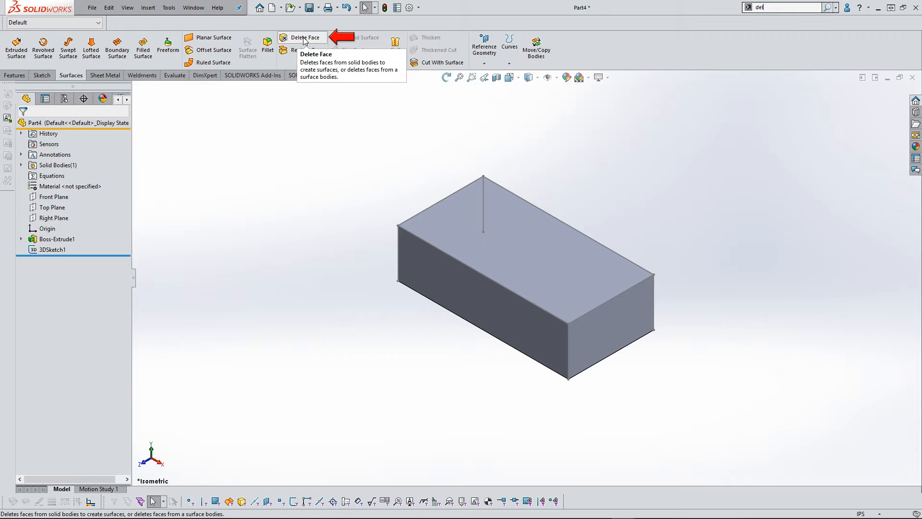
click(148, 8)
mouse_move(160, 48)
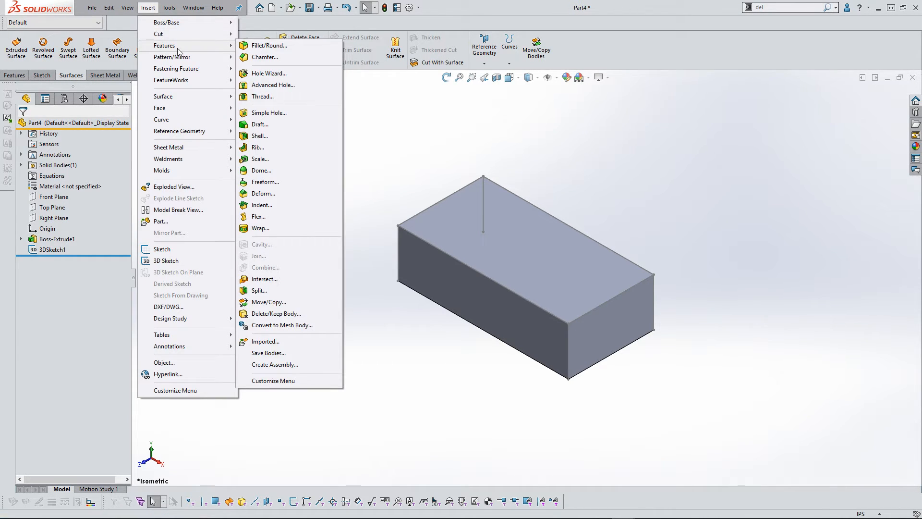
click(363, 125)
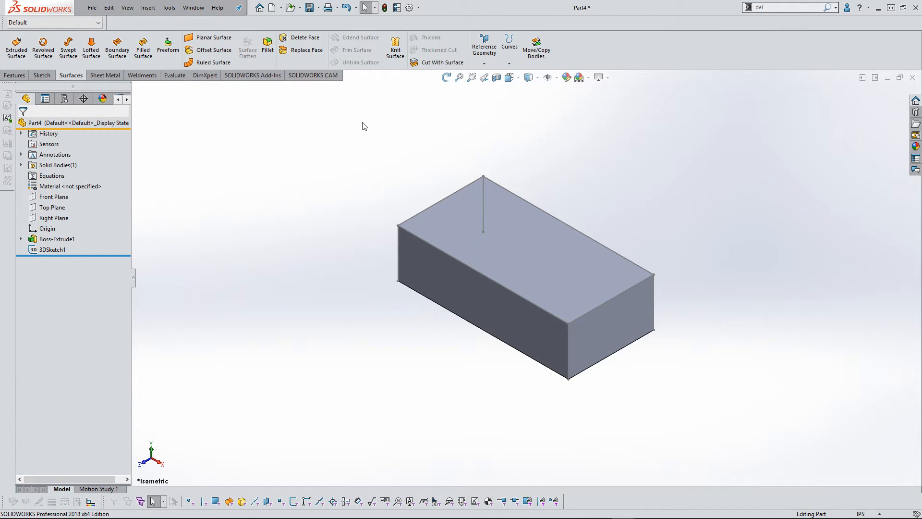
Search the commands for "del" again and locate Delete/Keep Body among the feature commands
click(784, 6)
text(del)
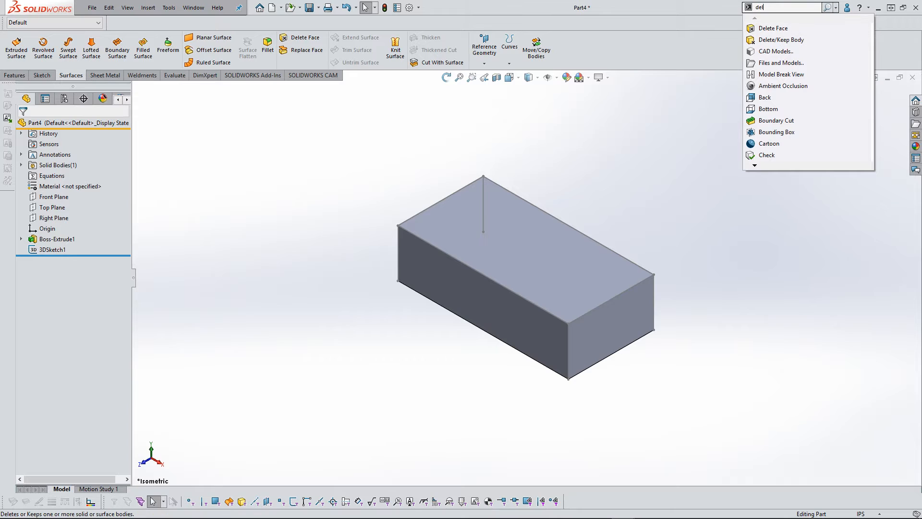
click(15, 76)
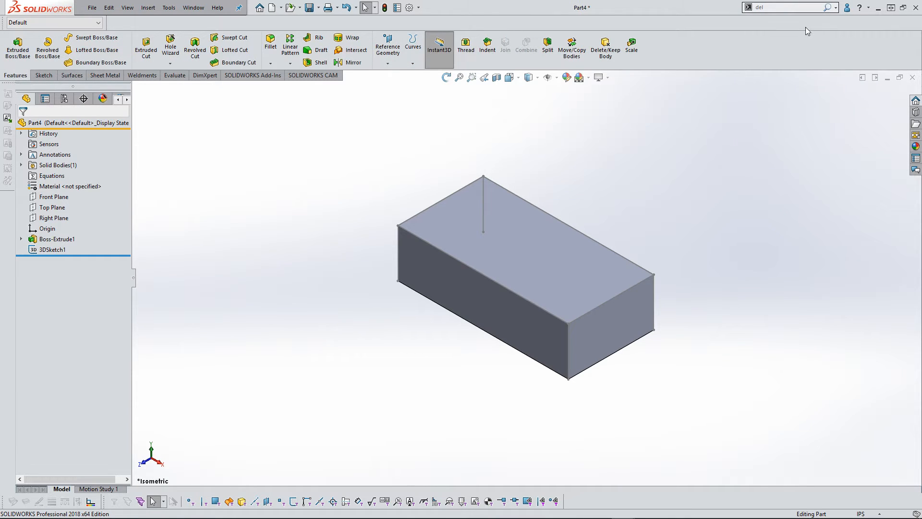
Add a duplicate Delete/Keep Body command to the feature commands from the "del" search results and remove it again
click(787, 7)
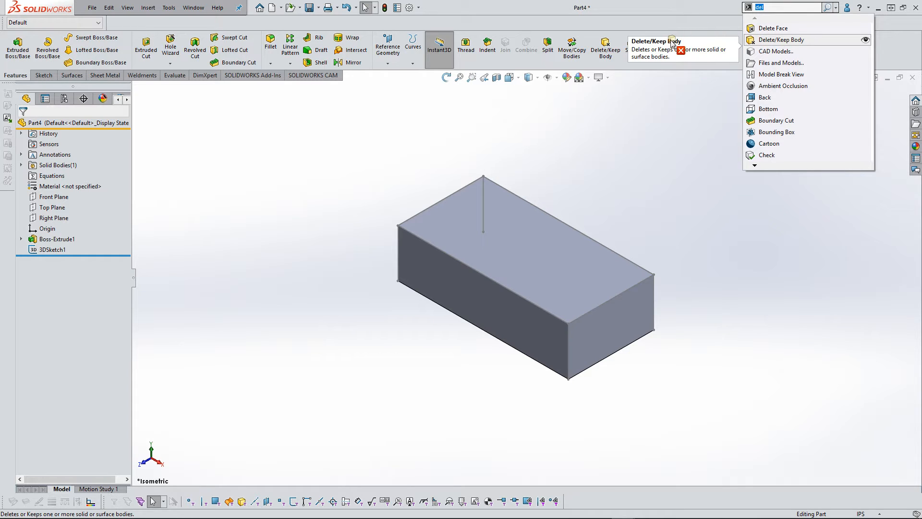
drag(671, 43, 537, 52)
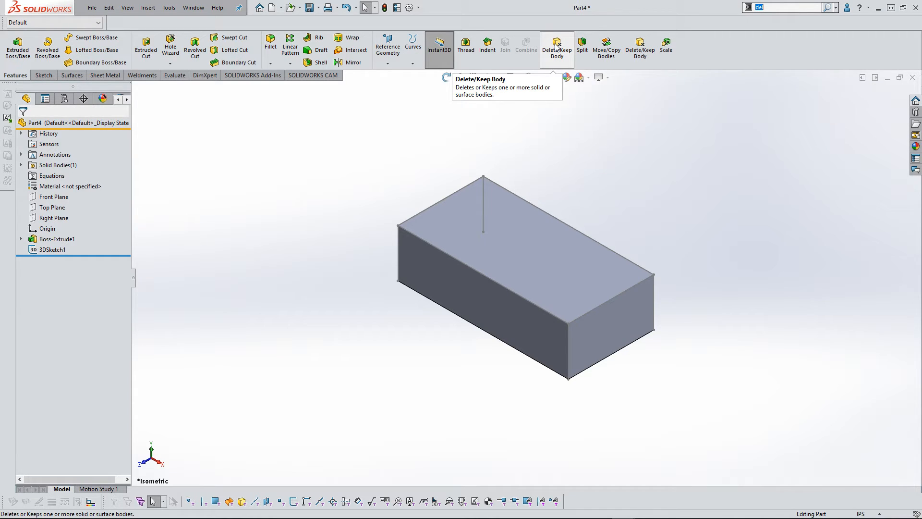
click(635, 139)
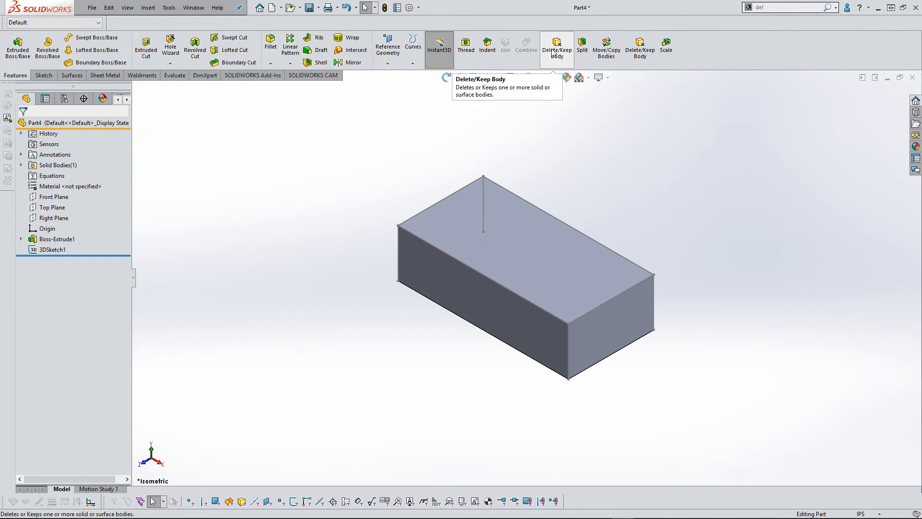
drag(553, 54, 573, 130)
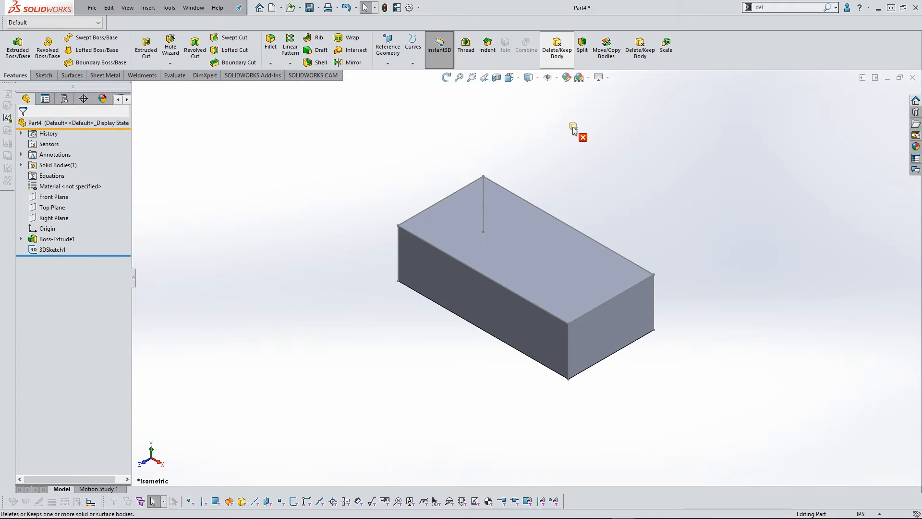
alt+drag(574, 130, 574, 131)
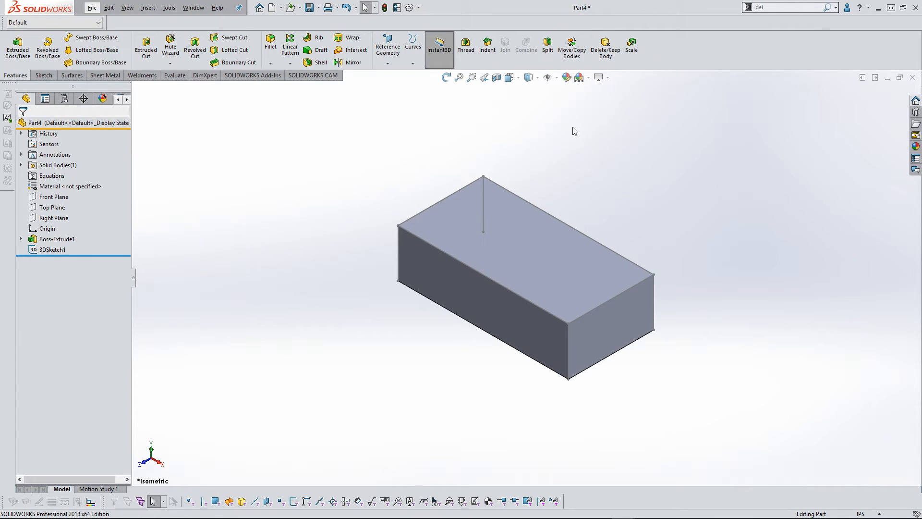
Delete the extruded block body with Delete/Keep Body, leaving only the 3D sketch frame
click(615, 51)
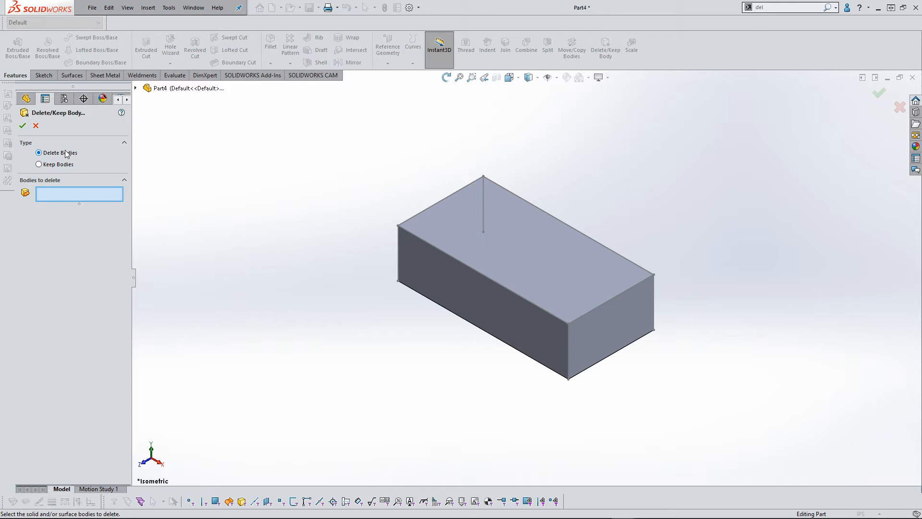
click(511, 235)
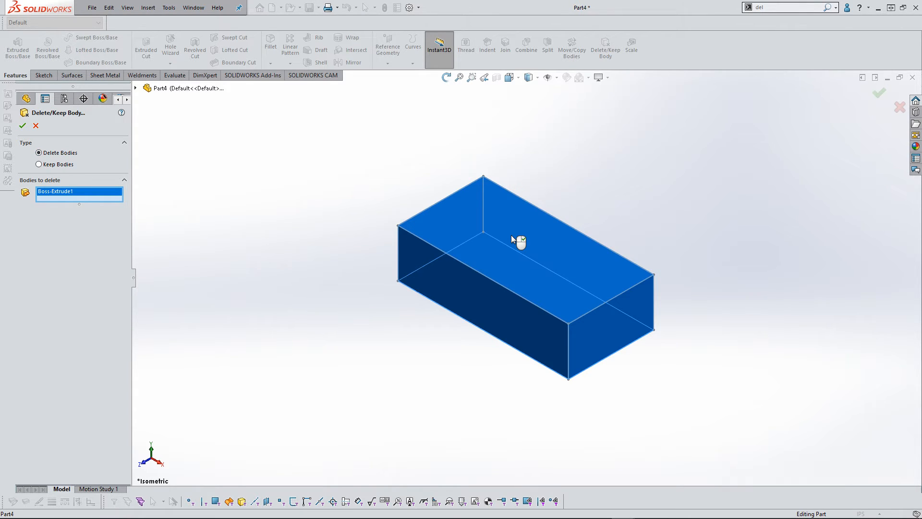
right_click(511, 238)
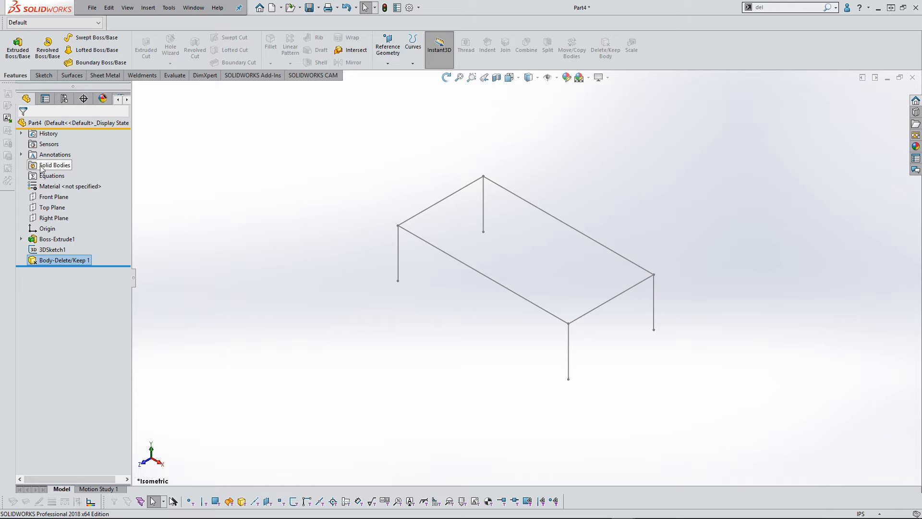
click(252, 295)
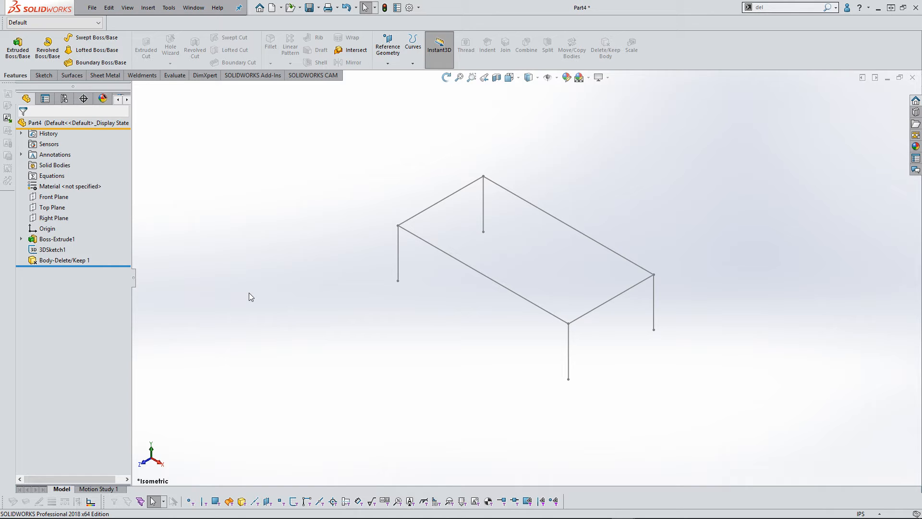
Set the longer side of the base extrusion's sketch to 48 inches and review the extrusion's dimensions
click(62, 239)
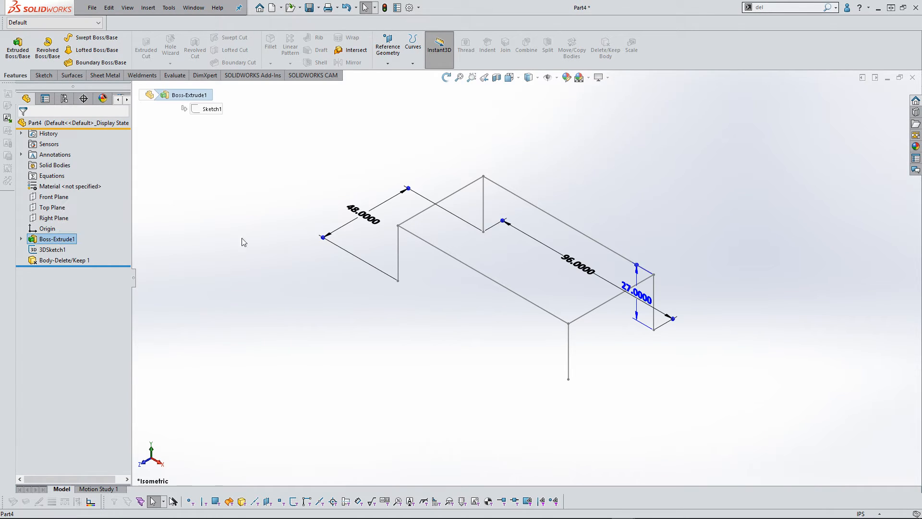
double_click(577, 264)
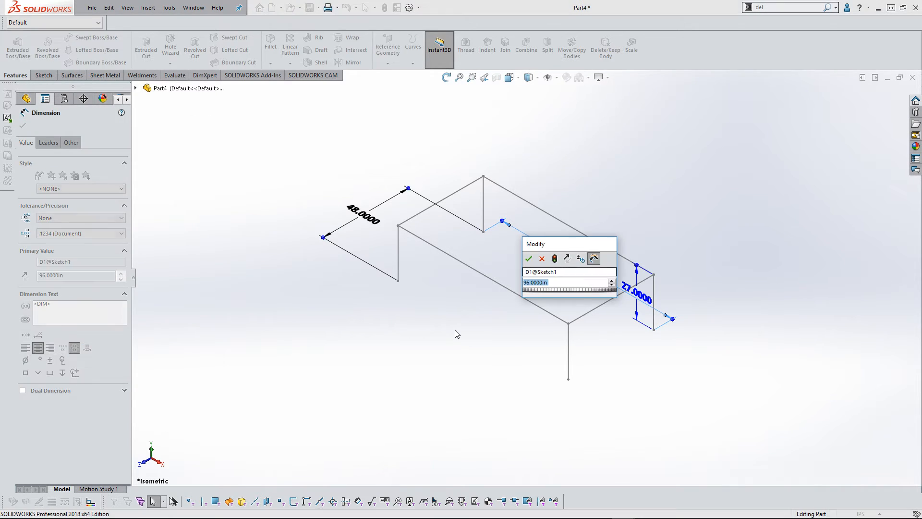
text(48)
key(Return)
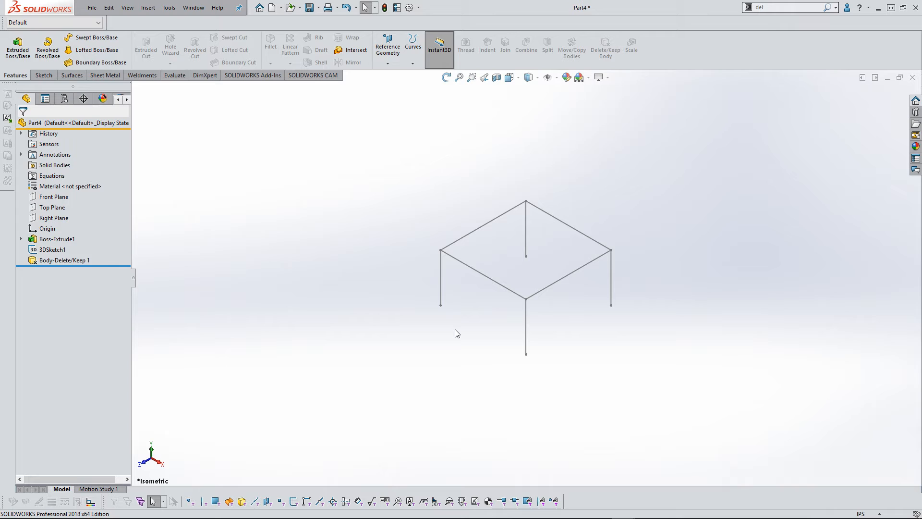
click(57, 239)
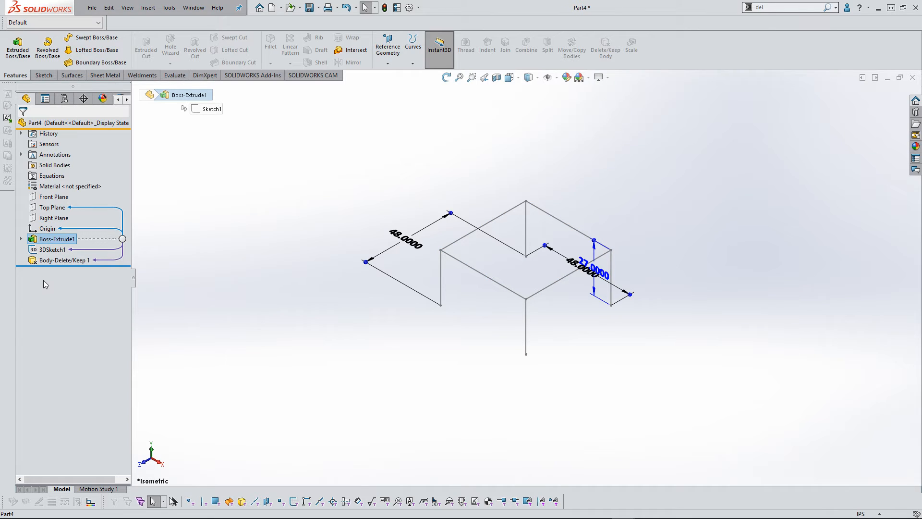
click(64, 241)
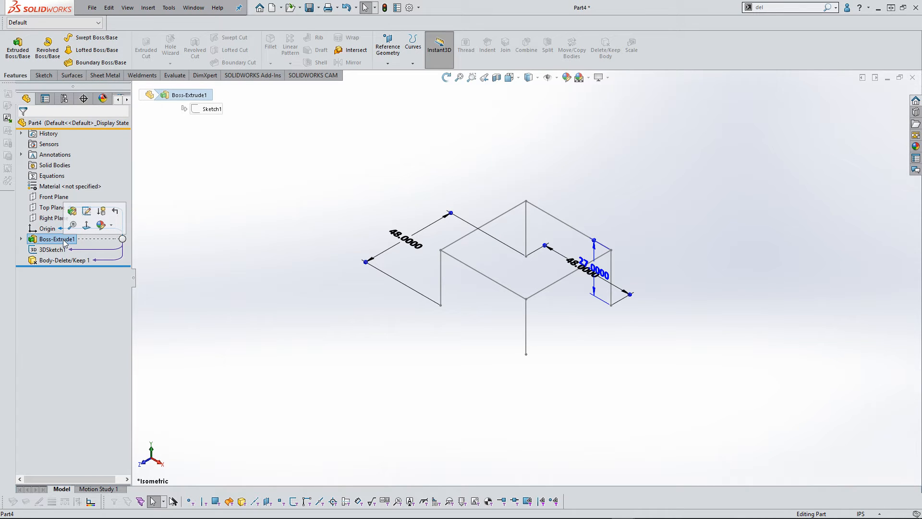
click(211, 340)
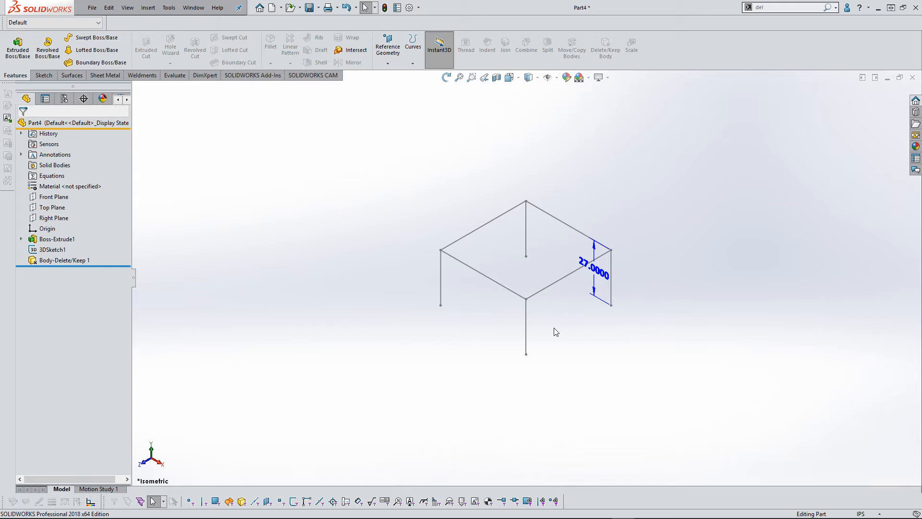
Start a Structural Member with a Wood, 2 BY - Configured, 2X4 profile along one end's two legs and connecting top edge
scroll(556, 331, up, 1)
scroll(538, 284, down, 3)
scroll(527, 312, down, 1)
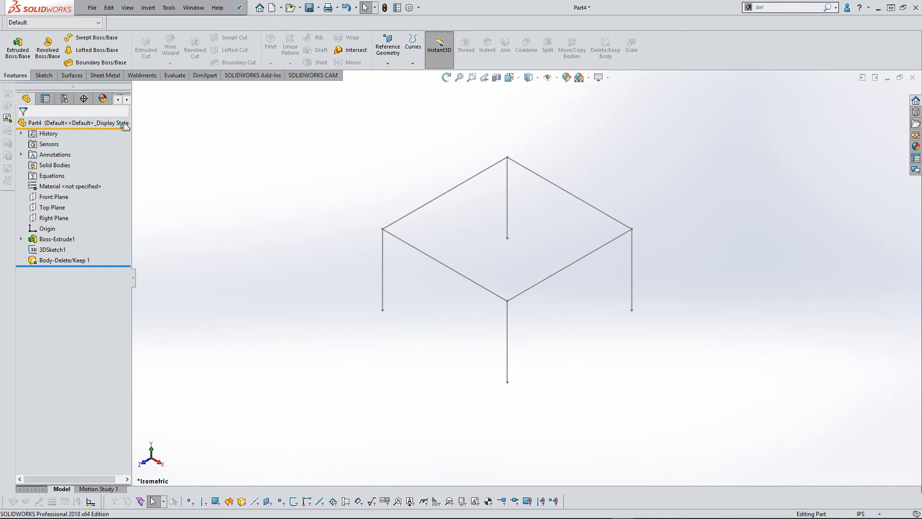
click(141, 76)
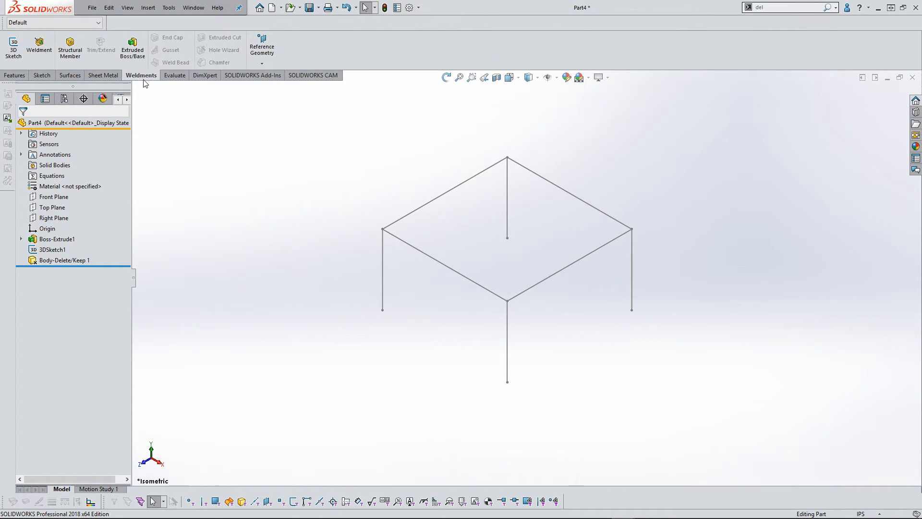
click(72, 50)
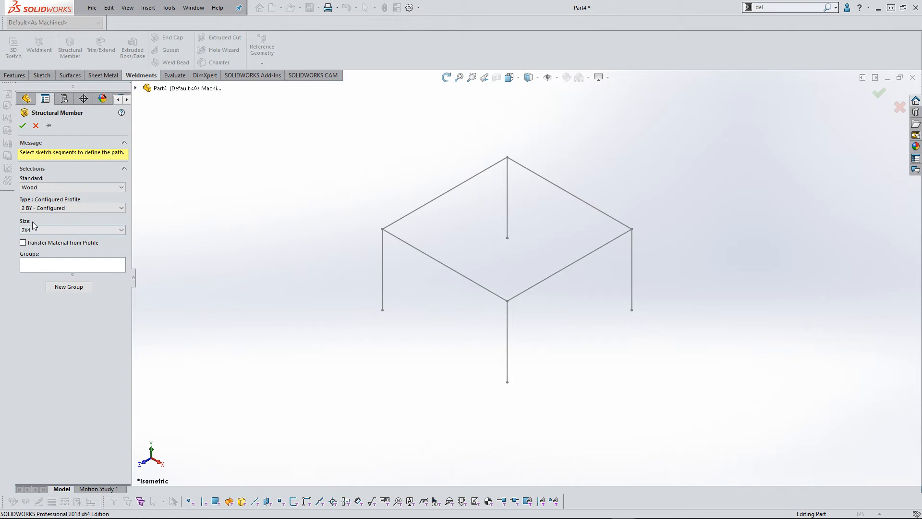
click(71, 267)
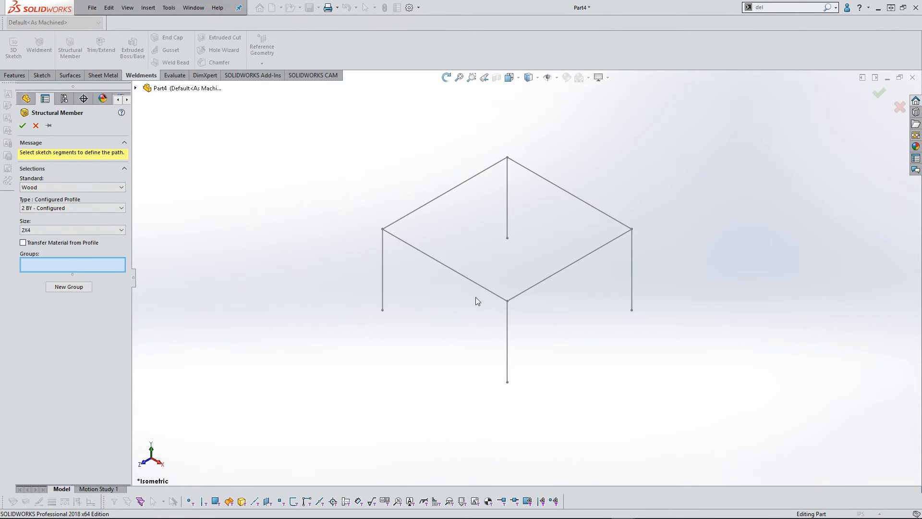
click(383, 290)
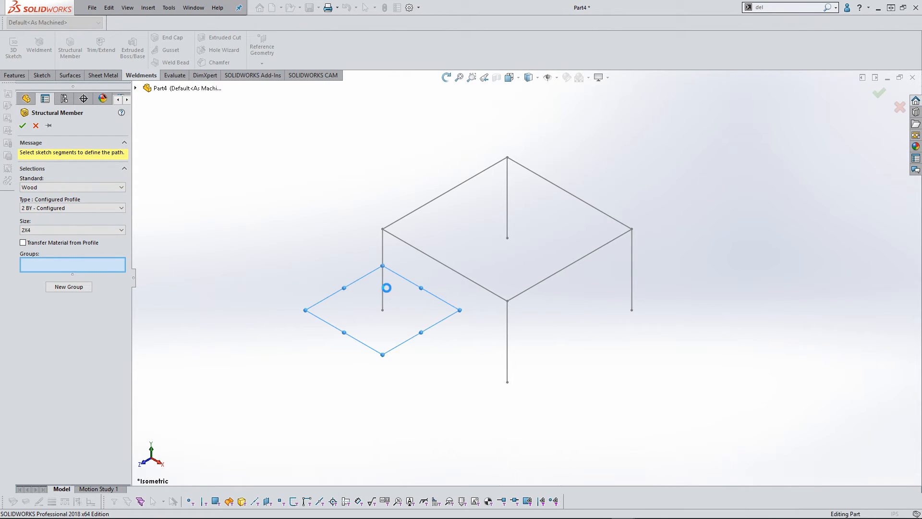
click(411, 217)
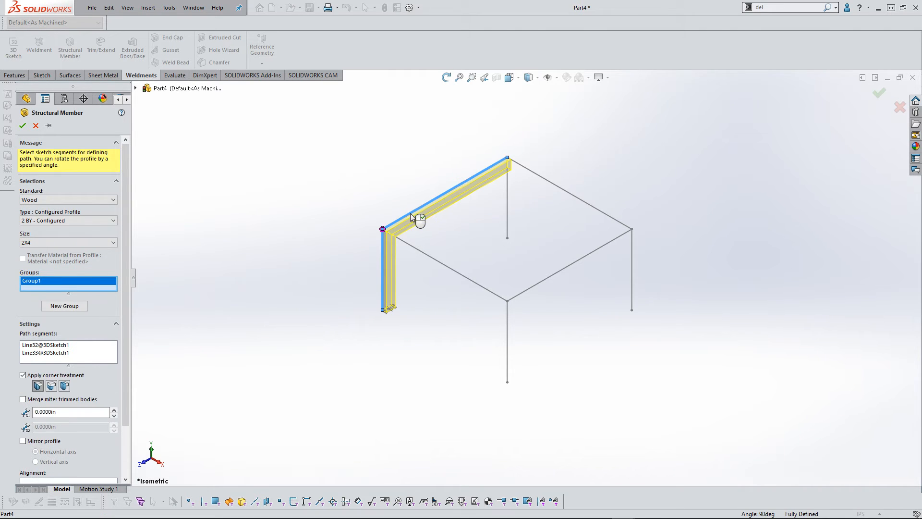
click(507, 200)
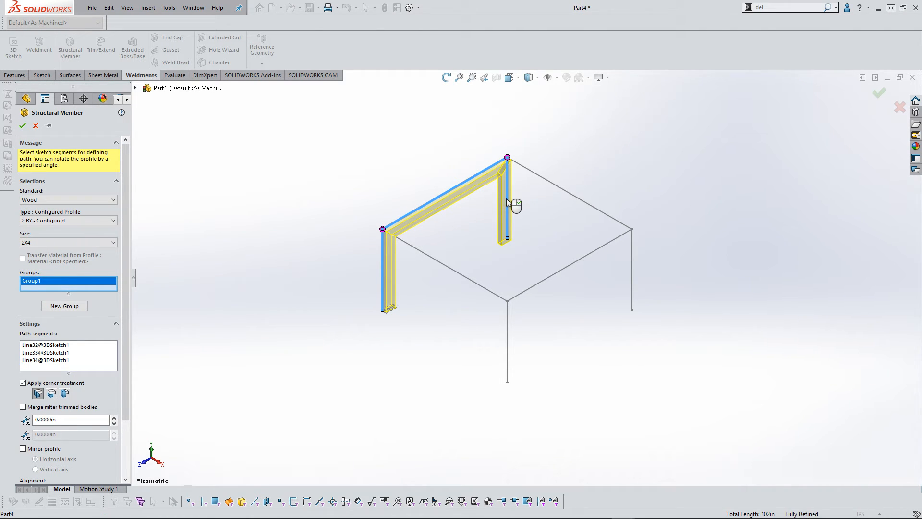
right_click(497, 215)
Add a second member group along the opposite end's two legs and top edge, and relocate its profile on the path
click(64, 306)
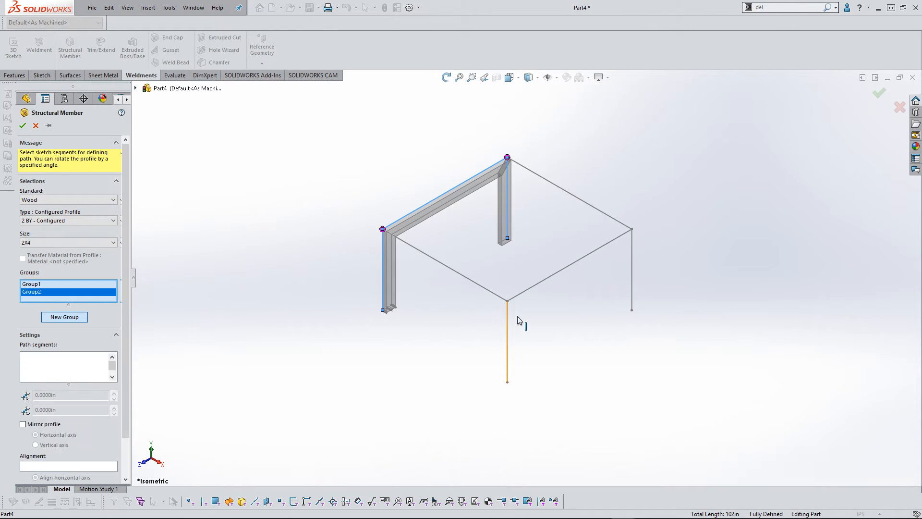
click(518, 319)
click(531, 288)
click(631, 281)
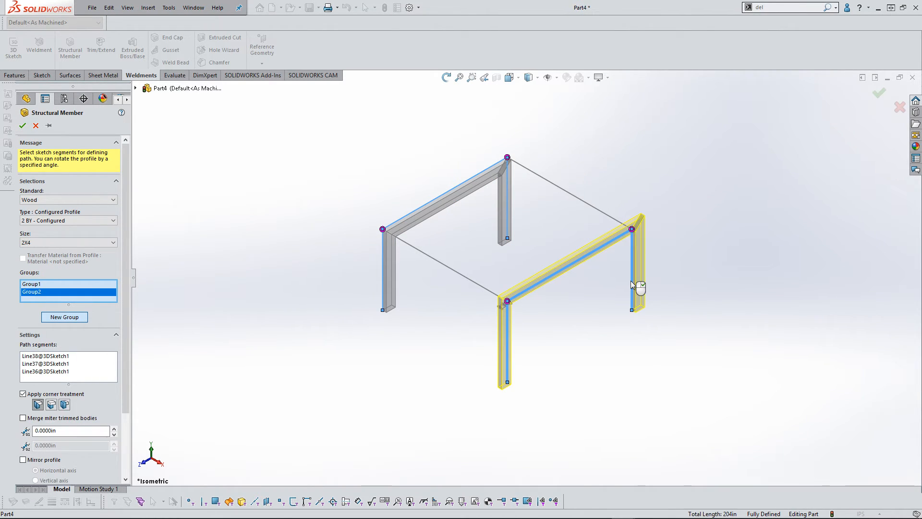
scroll(77, 422, down, 3)
click(69, 472)
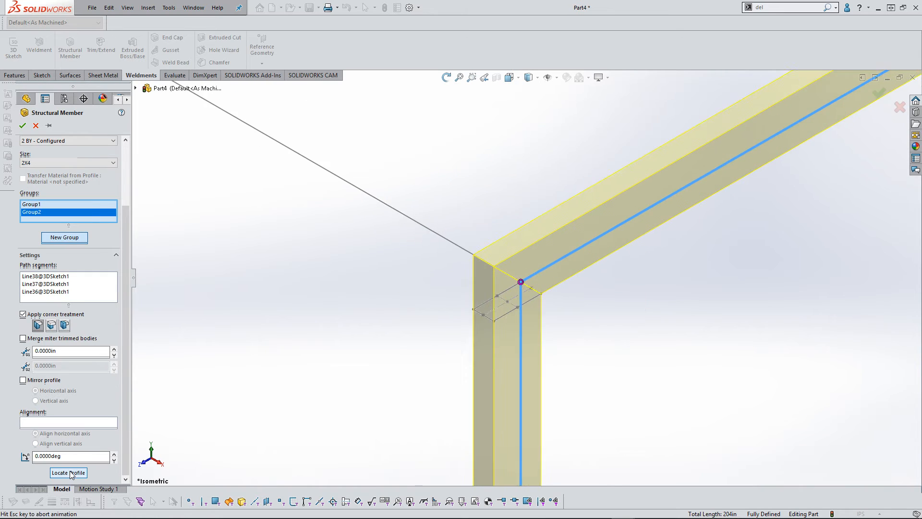
click(435, 408)
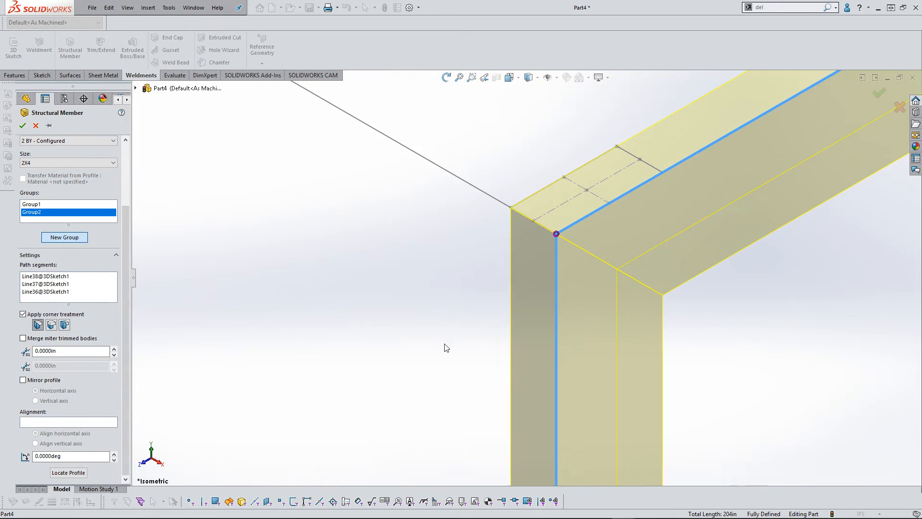
Check the first group against the second and add a third member group along the two remaining top edges joining the ends
click(40, 204)
middle_drag(329, 266, 409, 281)
scroll(408, 277, up, 3)
scroll(877, 337, down, 2)
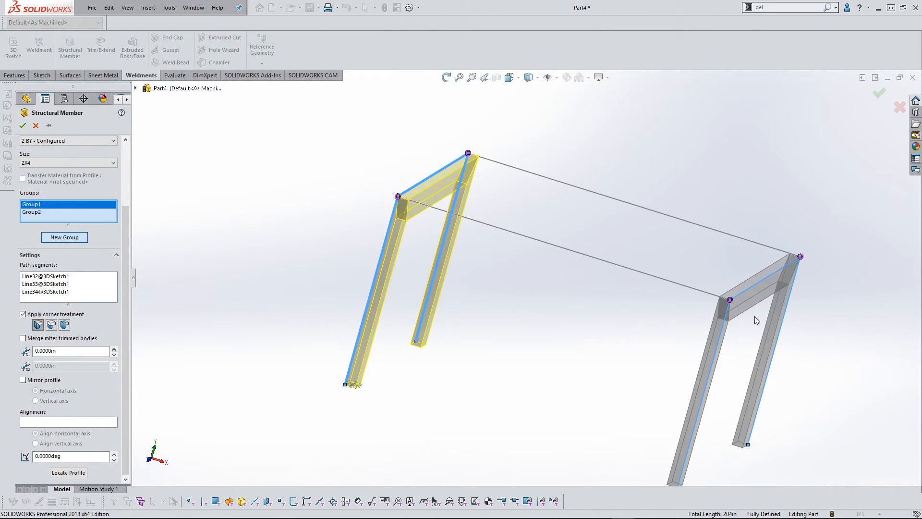
middle_drag(754, 316, 715, 317)
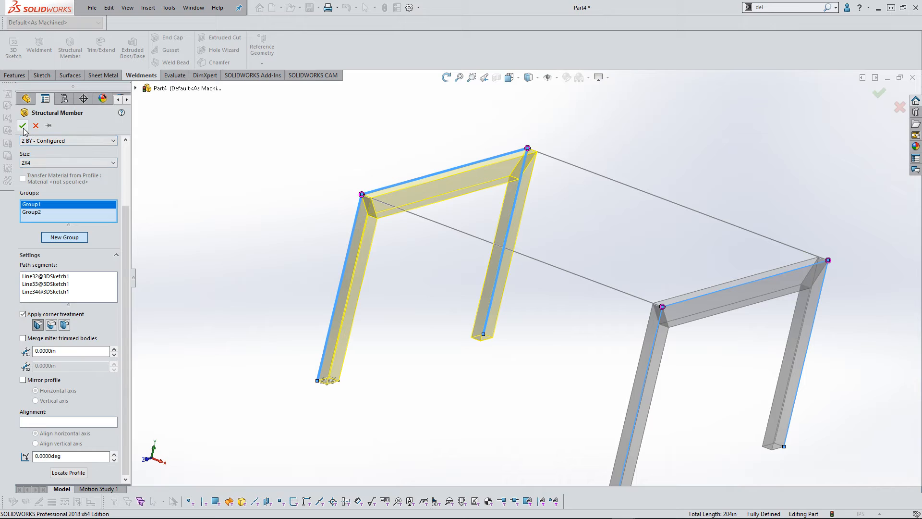
click(64, 238)
click(477, 239)
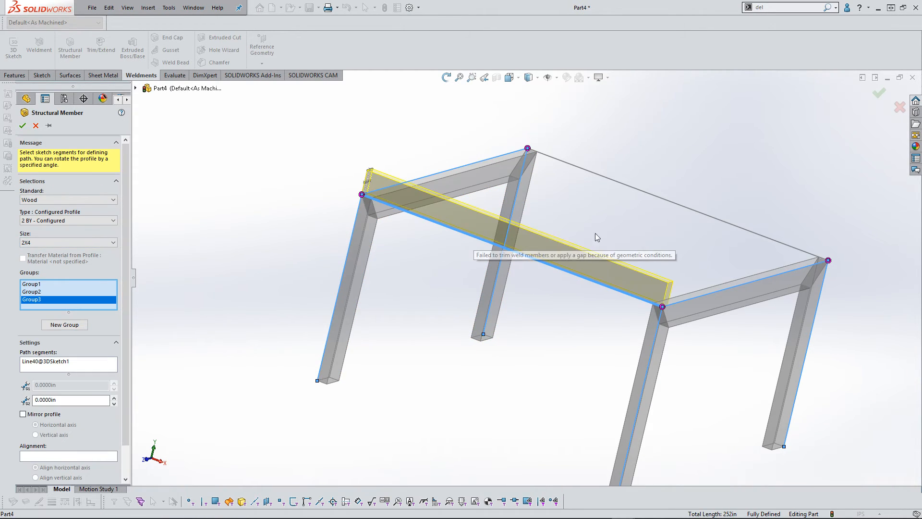
click(699, 215)
mouse_move(678, 234)
middle_down()
mouse_move(650, 233)
mouse_move(642, 246)
mouse_move(614, 237)
mouse_move(609, 222)
mouse_move(661, 236)
middle_up()
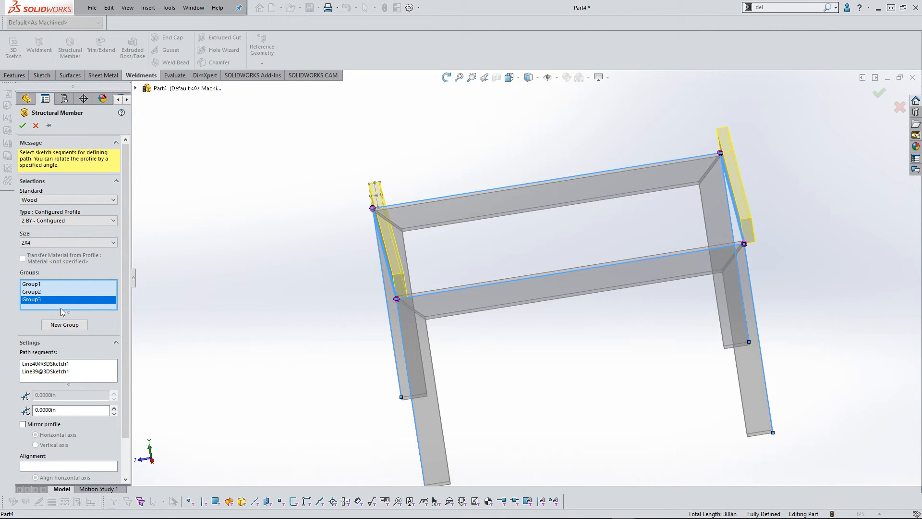
Relocate the third group's profile, trying the midpoint of its upper edge first and then its upper corner
scroll(60, 359, down, 3)
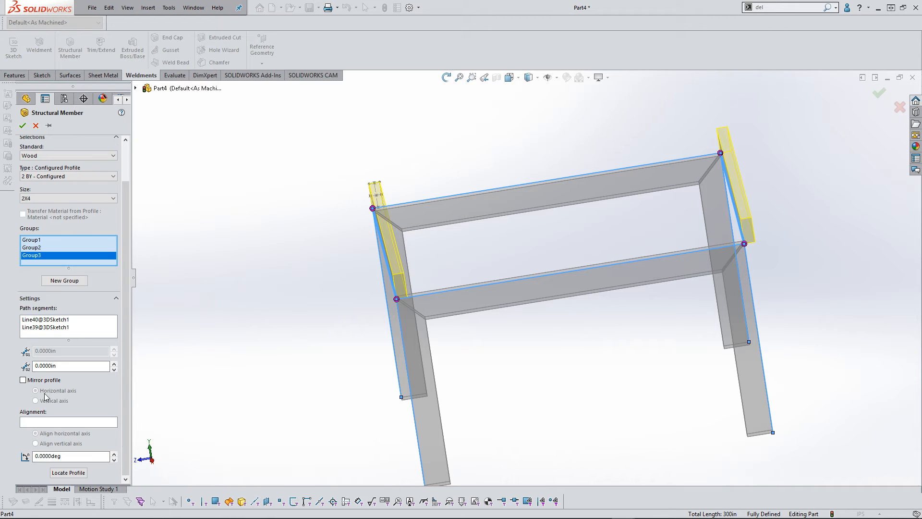
click(68, 472)
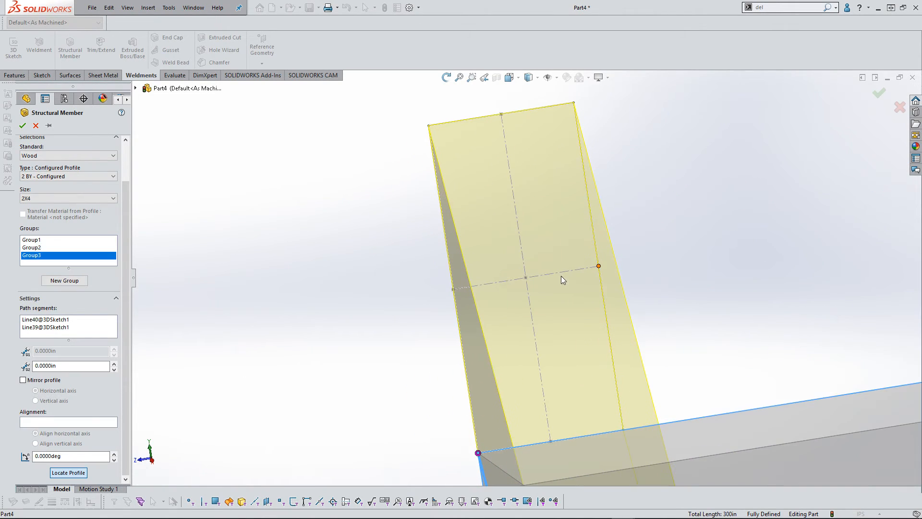
click(501, 115)
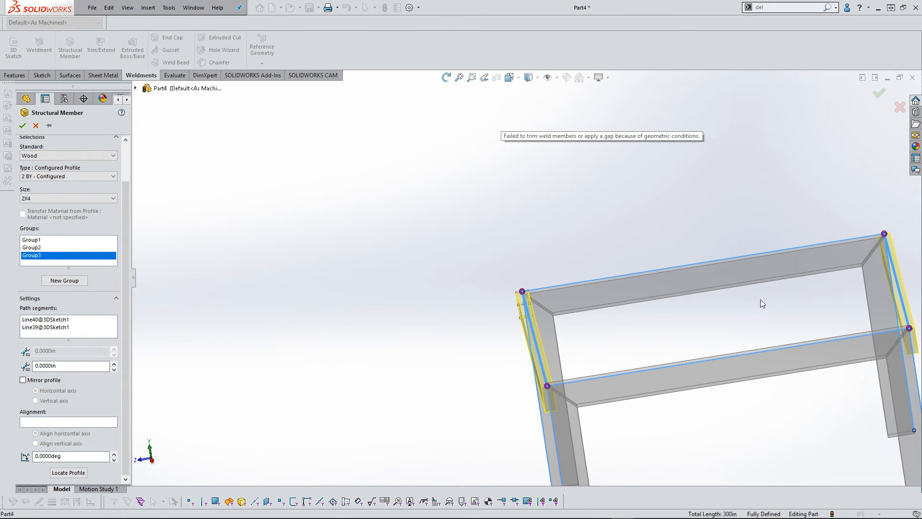
click(68, 473)
click(430, 125)
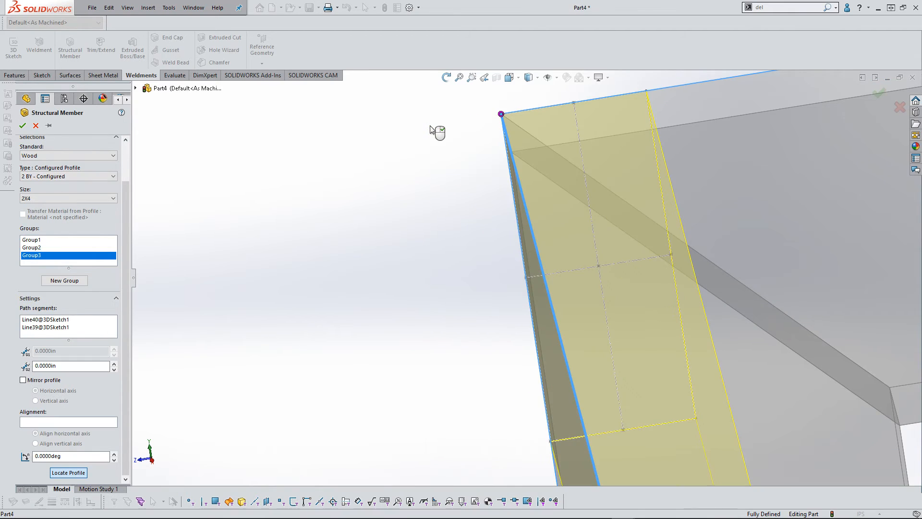
scroll(404, 322, up, 2)
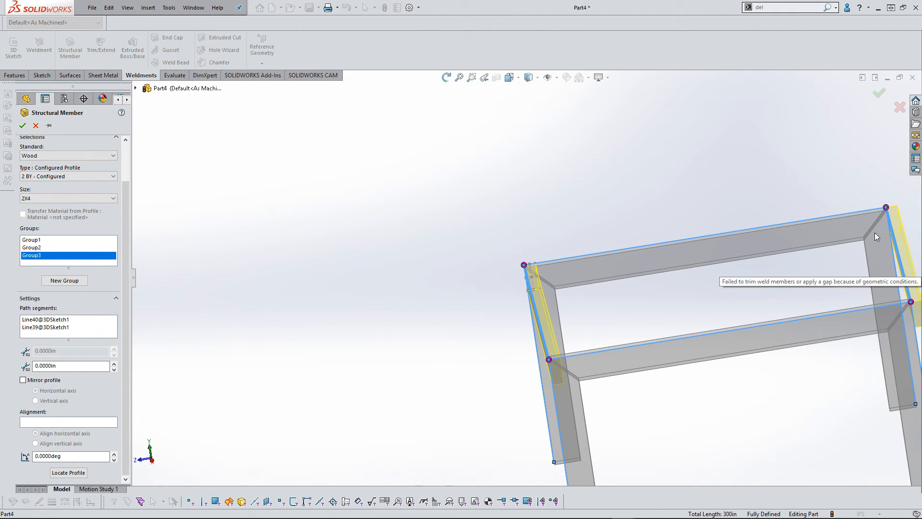
Remove the Line39 path segment from the third member group, leaving only the Line40 top edge
scroll(875, 233, up, 4)
scroll(776, 238, down, 8)
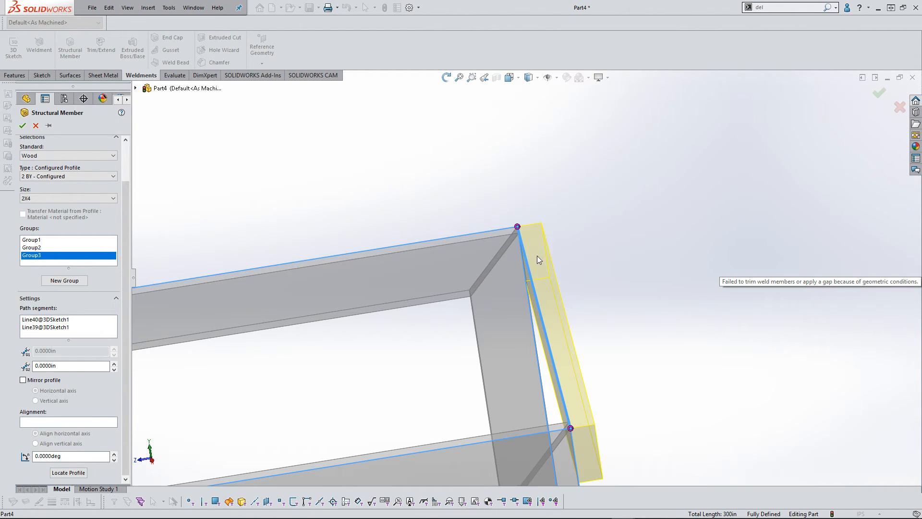
click(55, 327)
scroll(405, 332, up, 4)
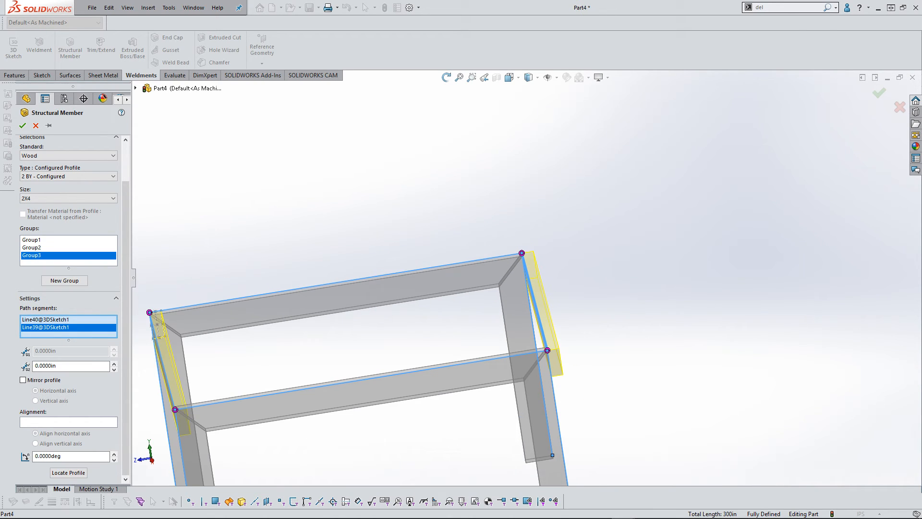
click(36, 320)
click(39, 326)
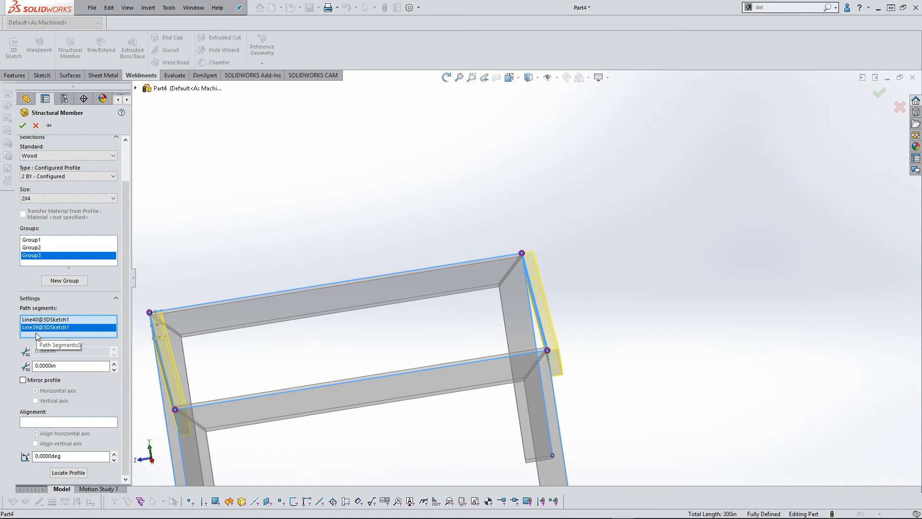
right_click(41, 330)
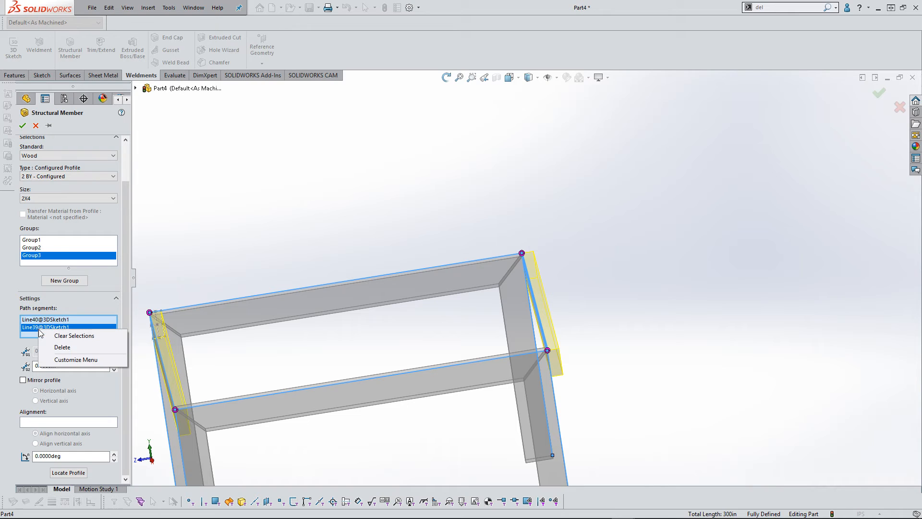
click(68, 346)
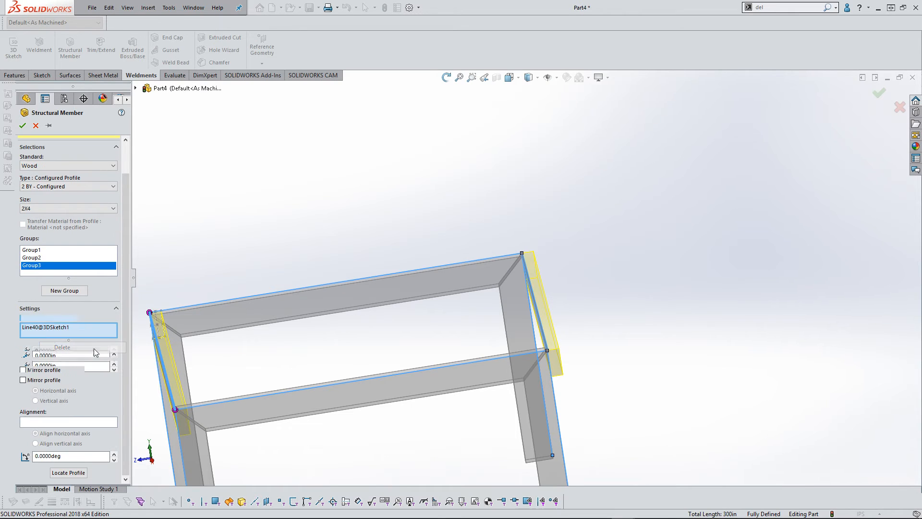
Add a fourth member group along the remaining top edge, relocate its profile to a corner point, and accept the structural member
click(61, 293)
click(541, 317)
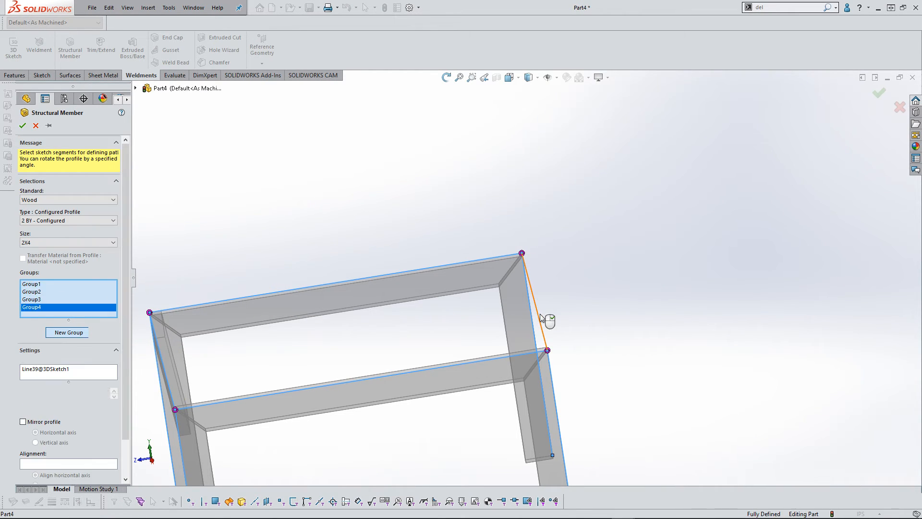
click(68, 472)
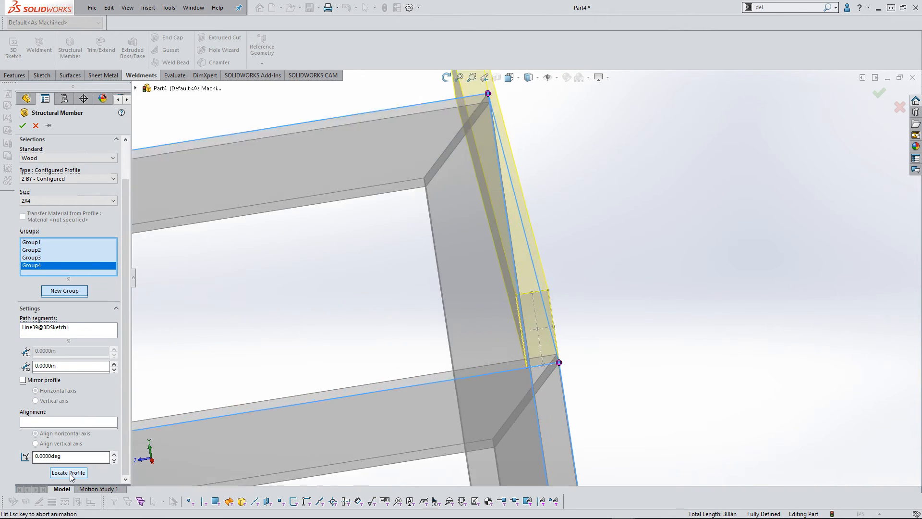
click(574, 102)
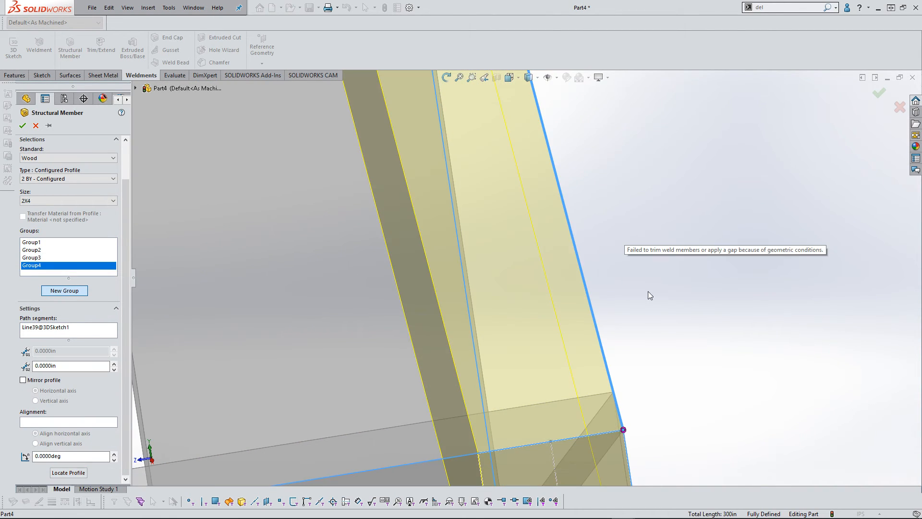
click(22, 126)
middle_drag(382, 434, 425, 444)
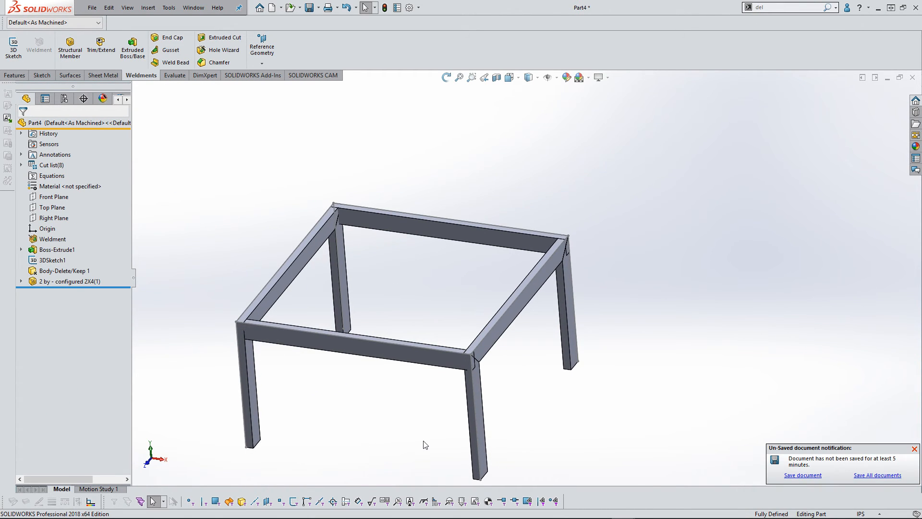
key(ctrl+7)
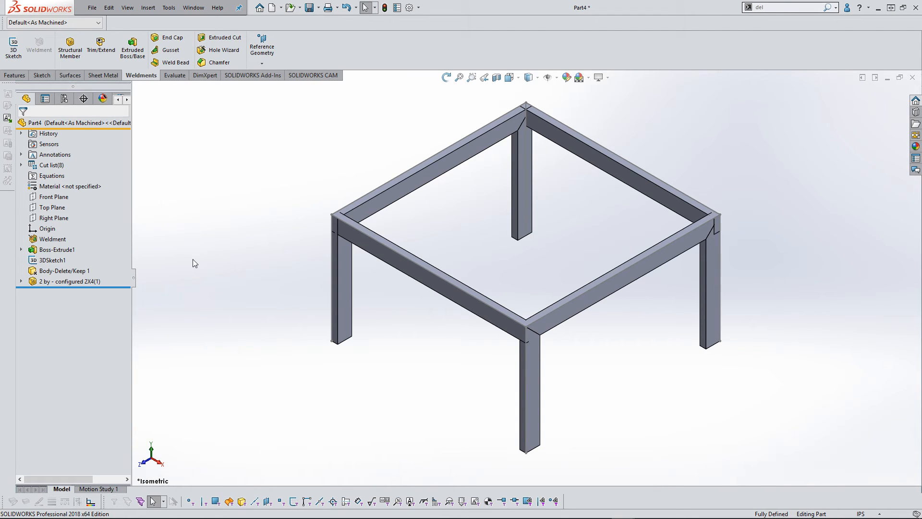
Switch to Part2 and examine its plane-based table skeleton and driving planes in isometric view
key(ctrl+Tab)
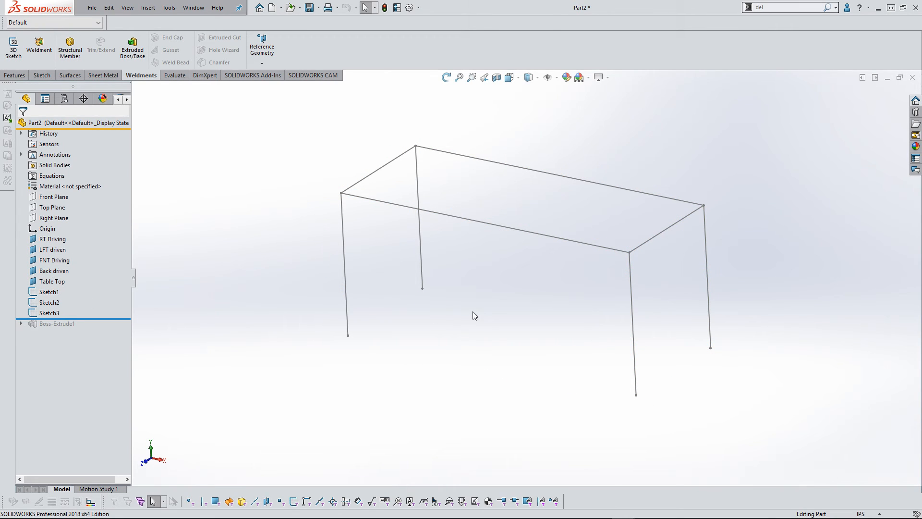
key(ctrl+7)
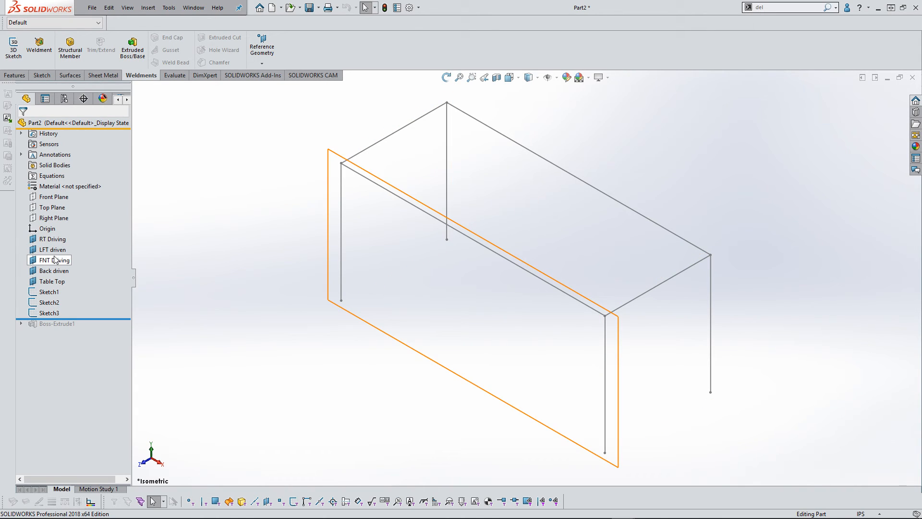
mouse_move(56, 260)
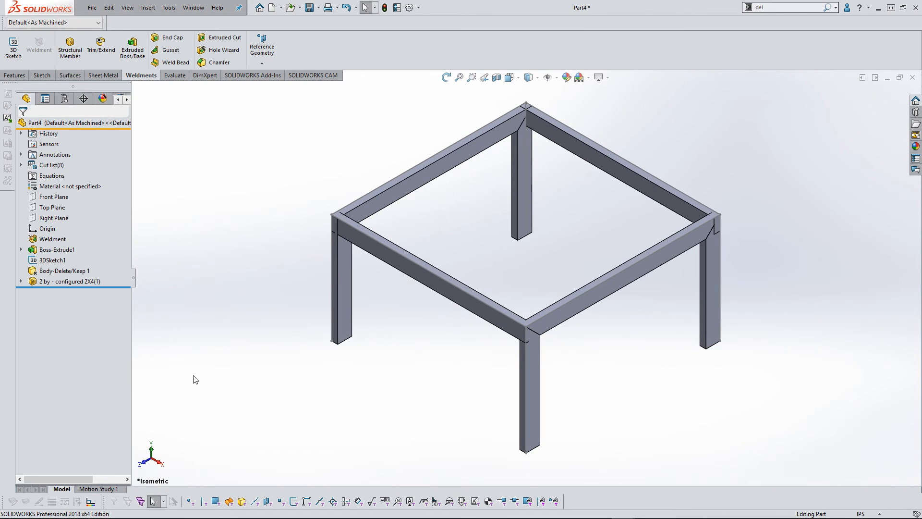
Return to Part4 and review the dimensions and references of Boss-Extrude1 and 3DSketch1
mouse_move(56, 252)
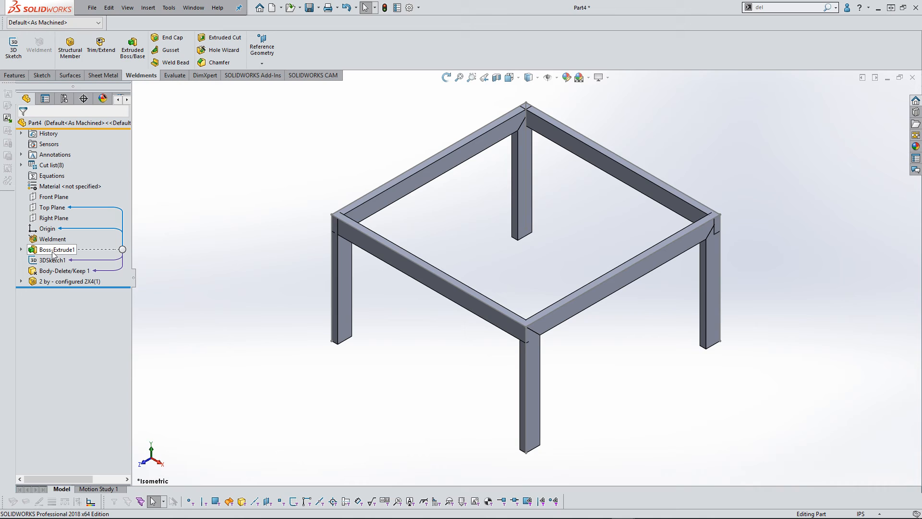
click(53, 253)
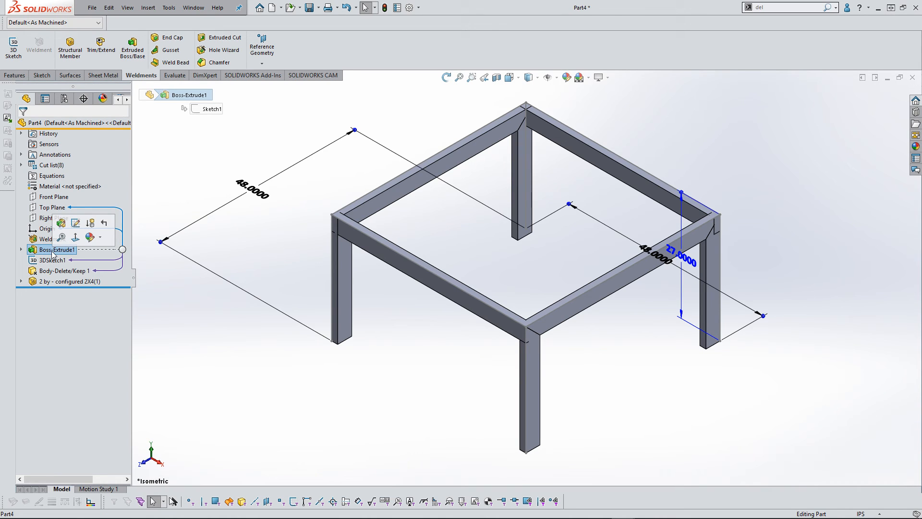
click(57, 260)
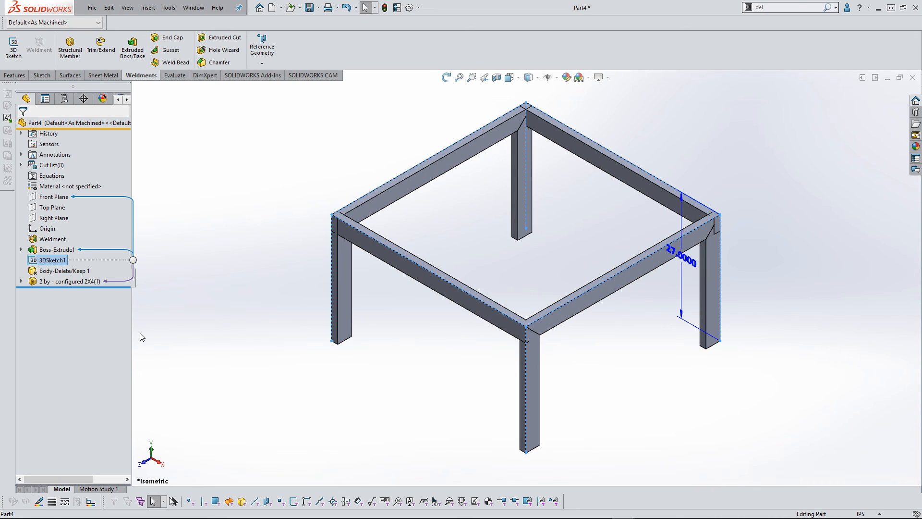
key(Escape)
Set the Boss-Extrude1 base sketch dimension along the X direction to 60 in to lengthen the table frame
click(48, 253)
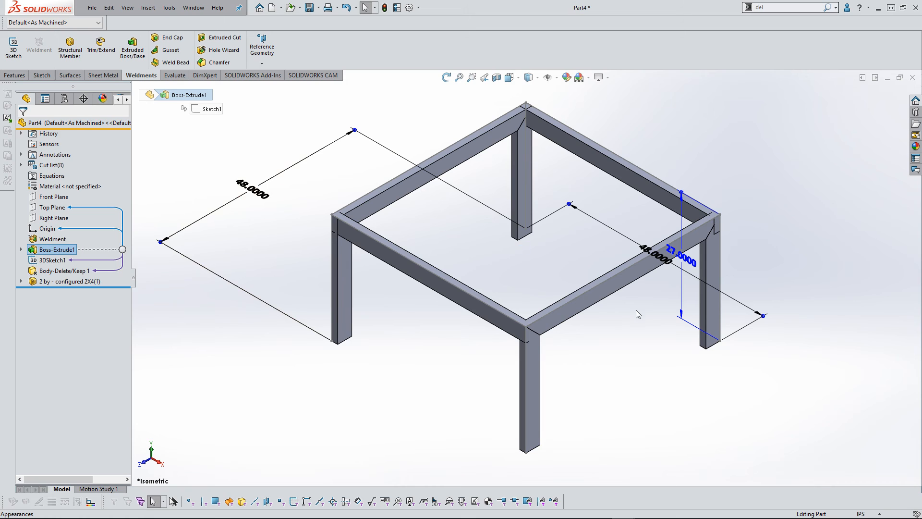
click(654, 253)
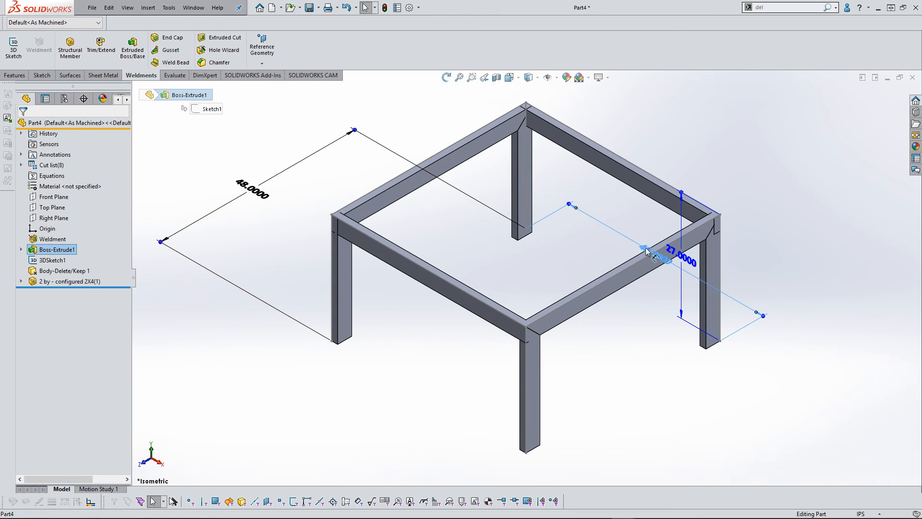
double_click(644, 247)
text(60)
key(Return)
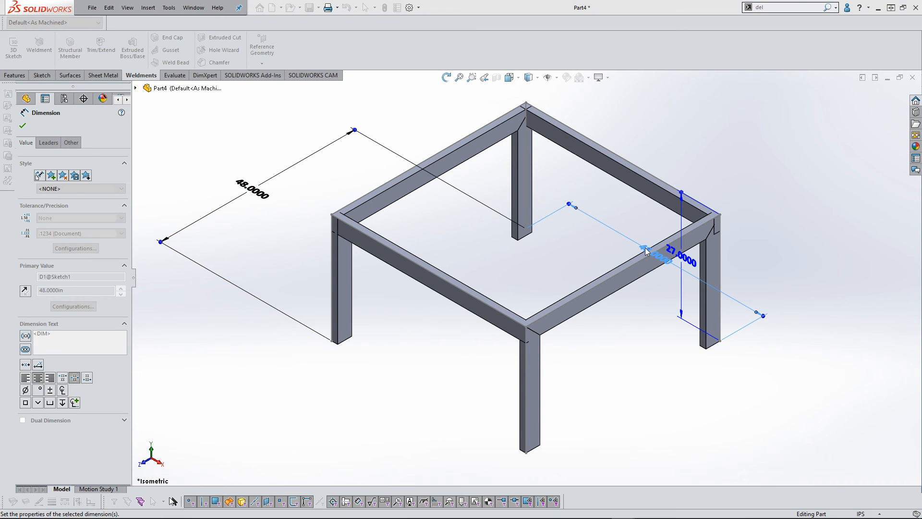
click(650, 375)
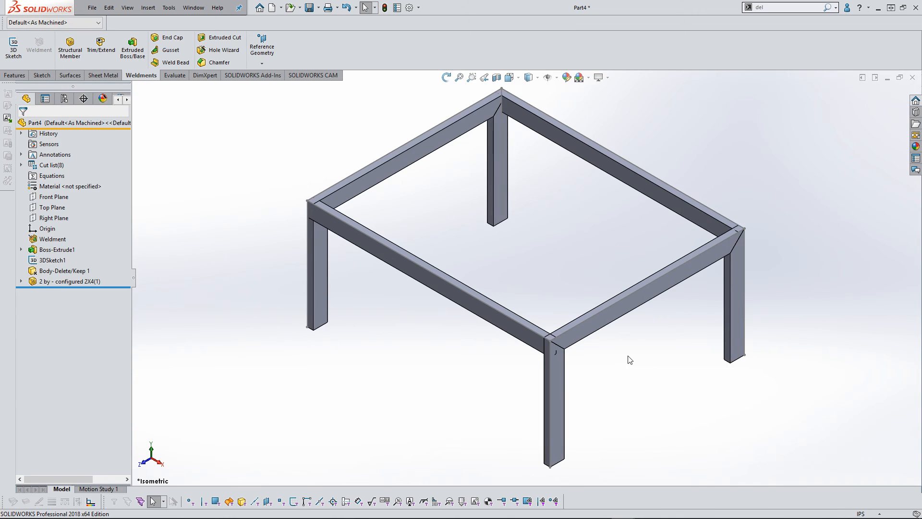
Set the extrusion height of Boss-Extrude1 to 30 in to raise the table frame
click(623, 311)
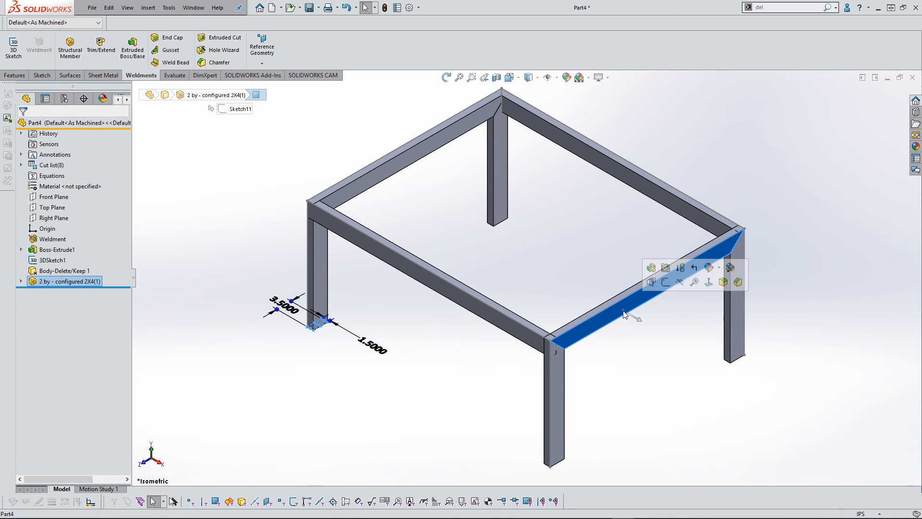
click(47, 251)
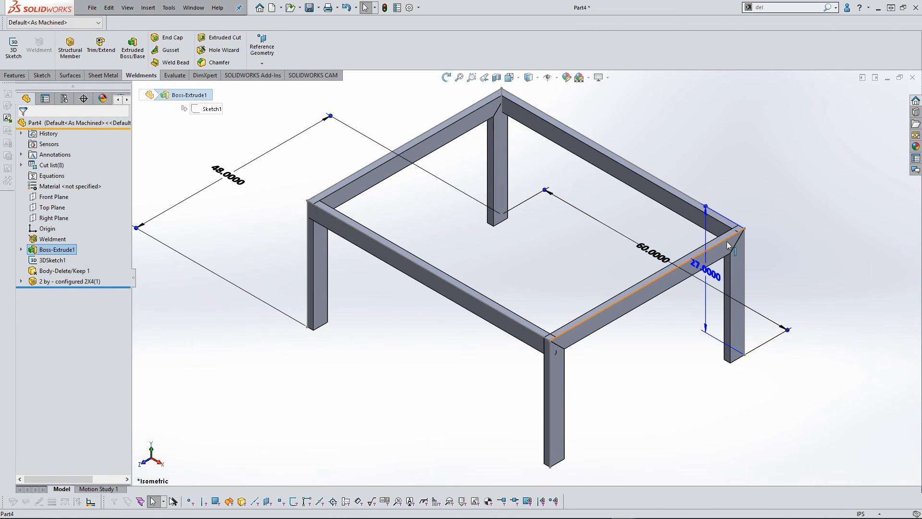
double_click(713, 274)
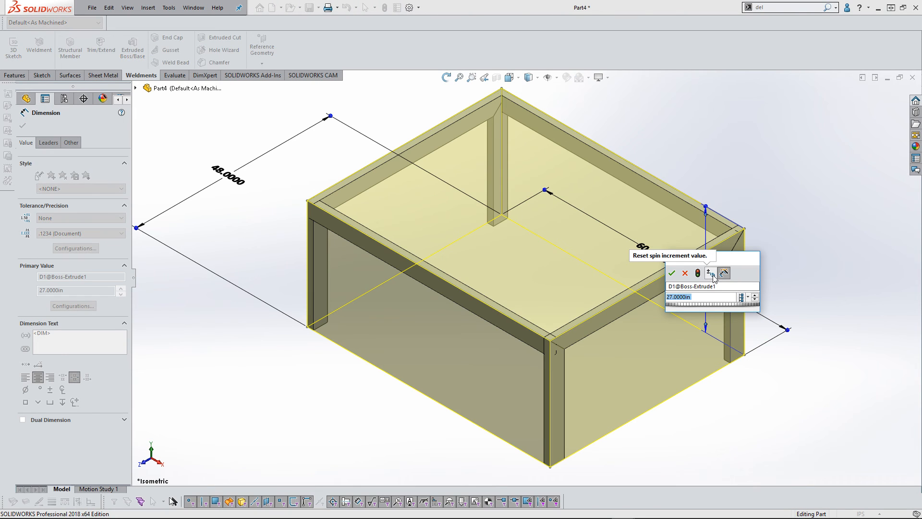
text(30)
key(Return)
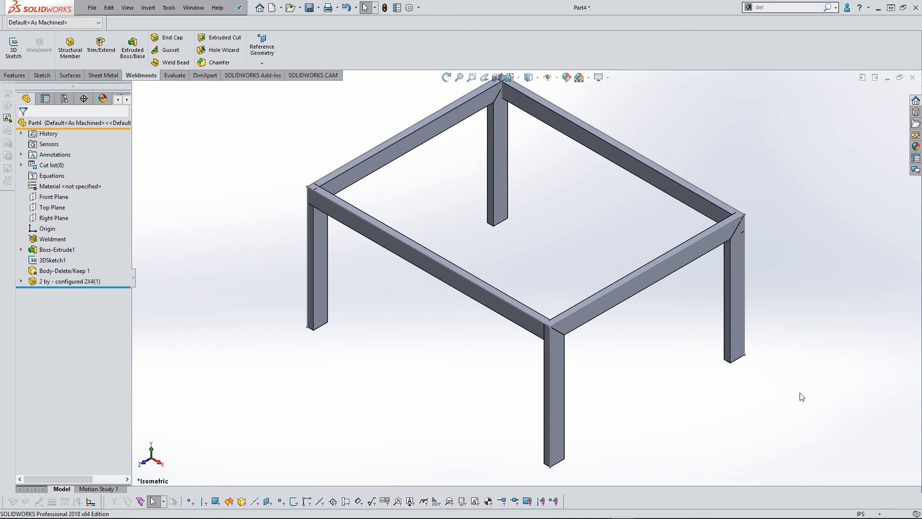
scroll(801, 396, up, 2)
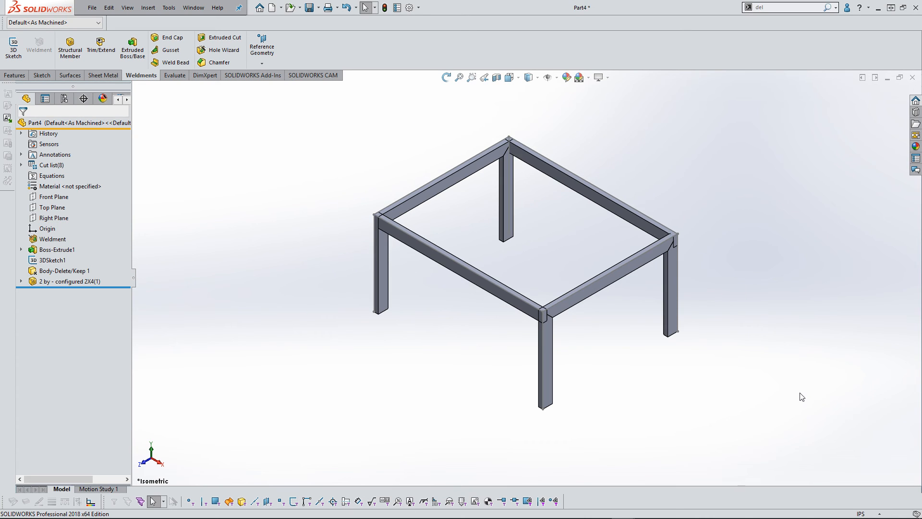